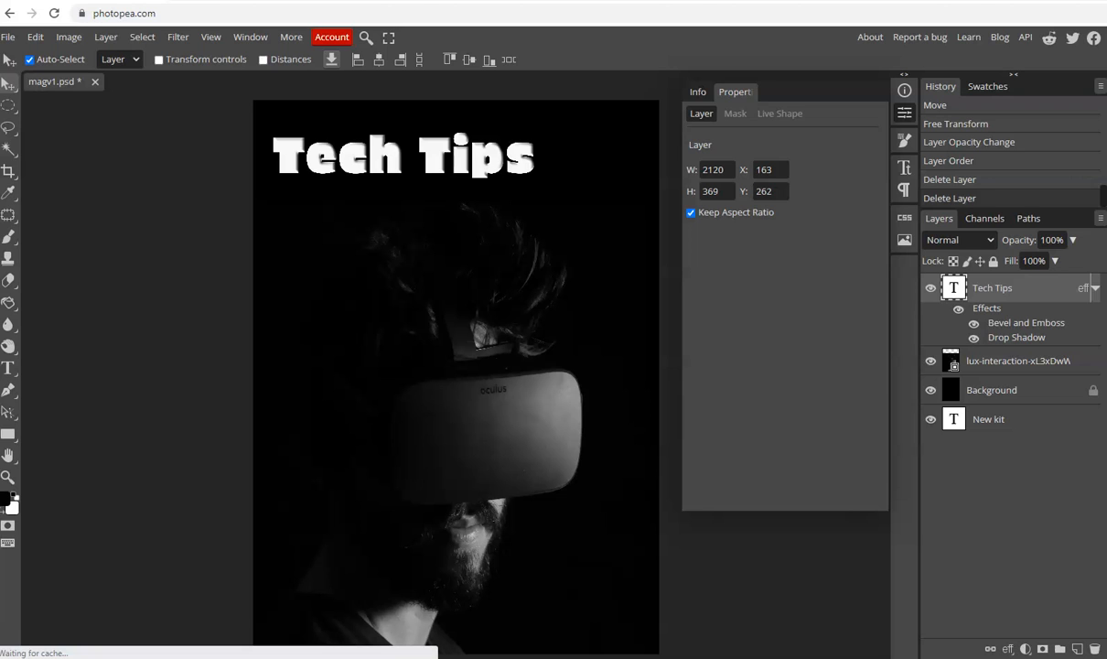
# - Place the vive headset image on the cover, move it to the lower-right corner and scale it to about 148%
pyautogui.moveTo(229, 653); pyautogui.dragTo(528, 610)
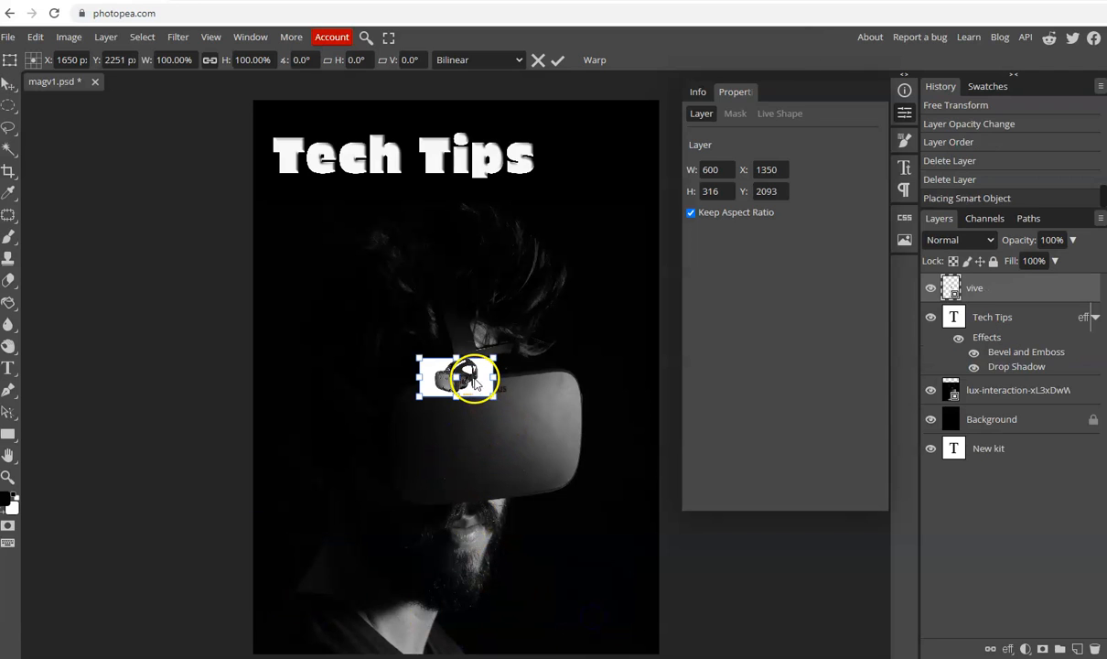
pyautogui.moveTo(510, 432); pyautogui.dragTo(588, 590)
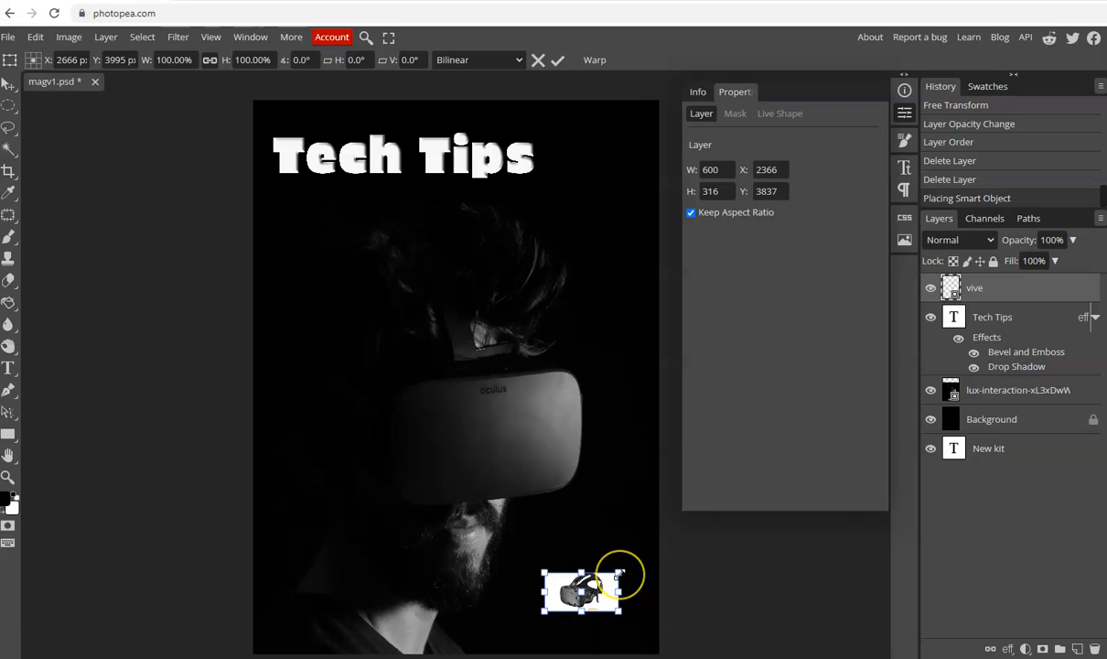
pyautogui.moveTo(621, 573); pyautogui.dragTo(633, 560)
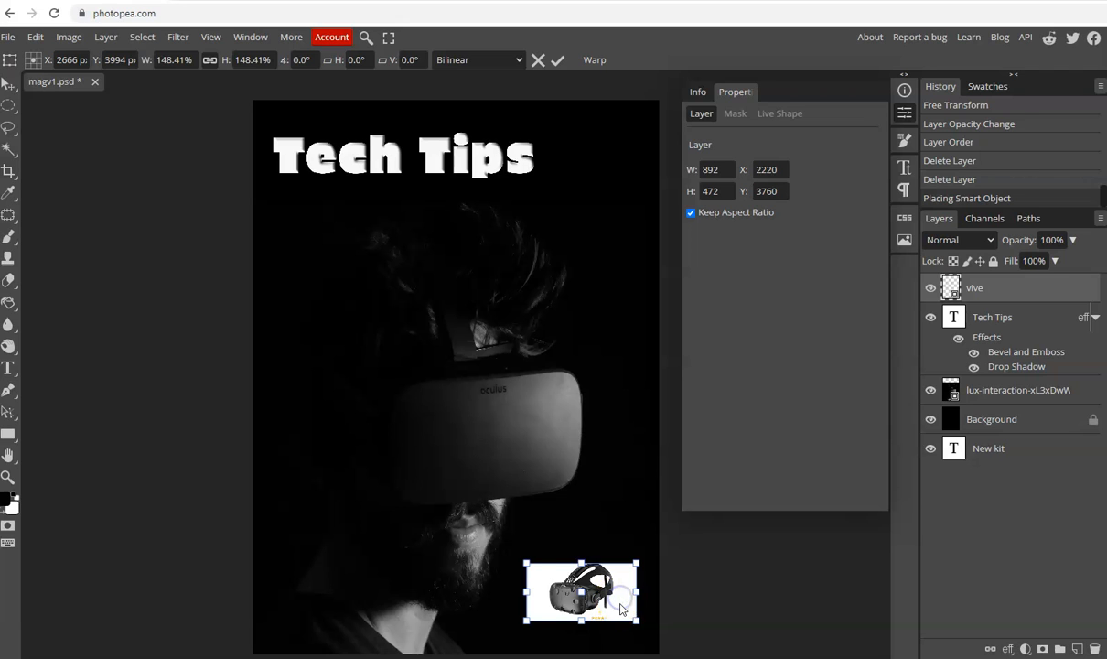
pyautogui.press('Return')
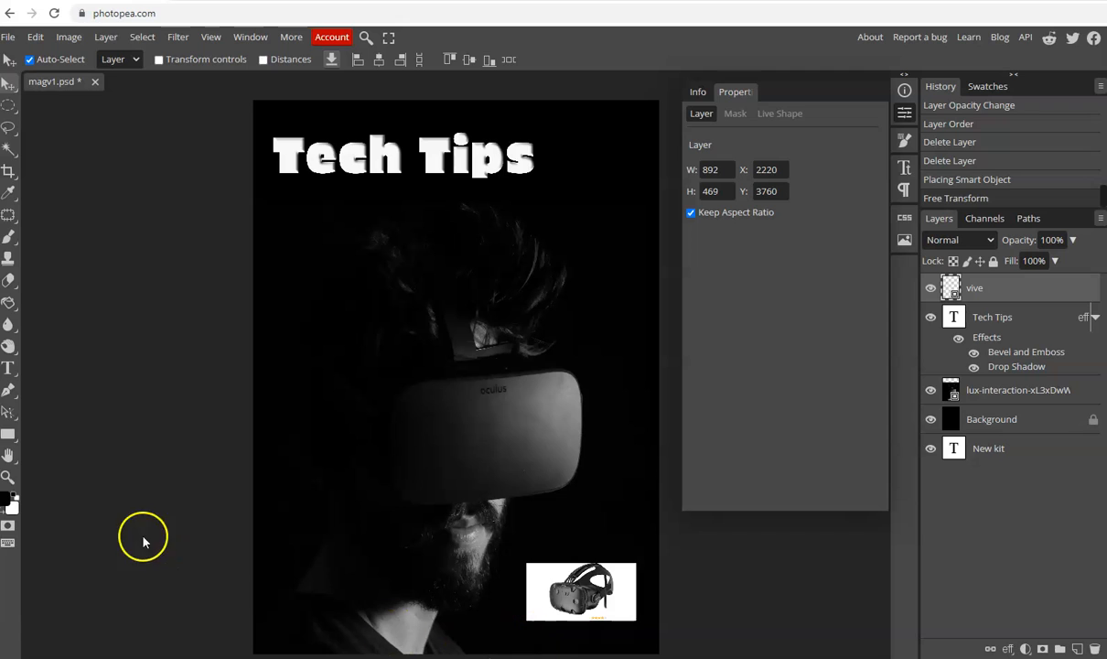
# - Collapse the Properties panel and select the white background around the headset with the Magic Wand
pyautogui.click(8, 476)
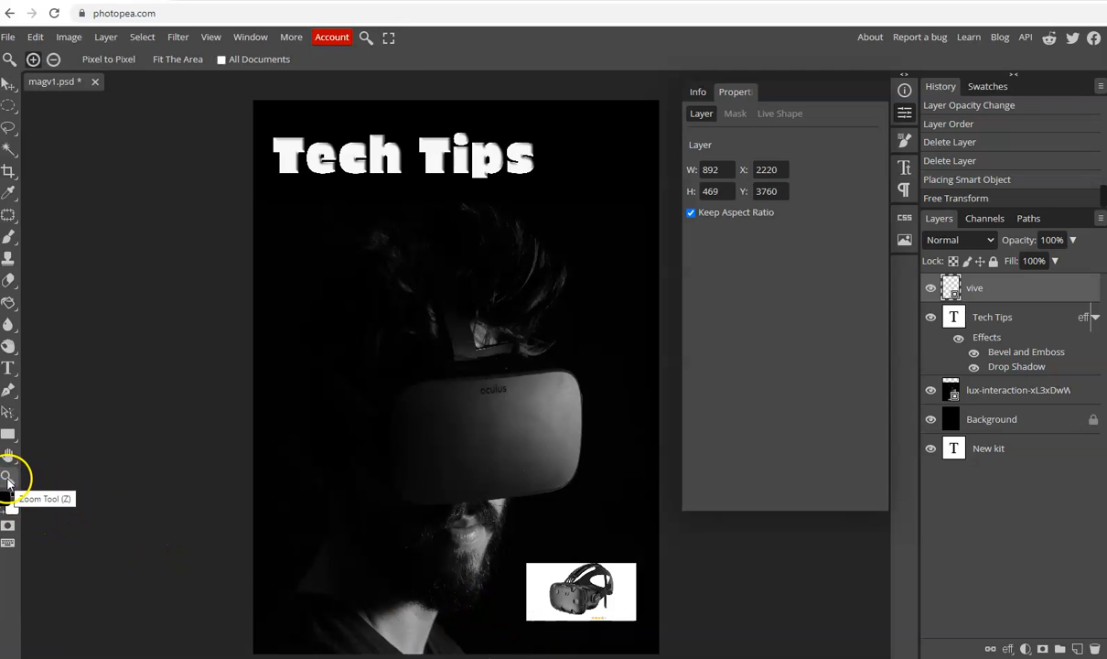
pyautogui.click(599, 596)
pyautogui.click(584, 597)
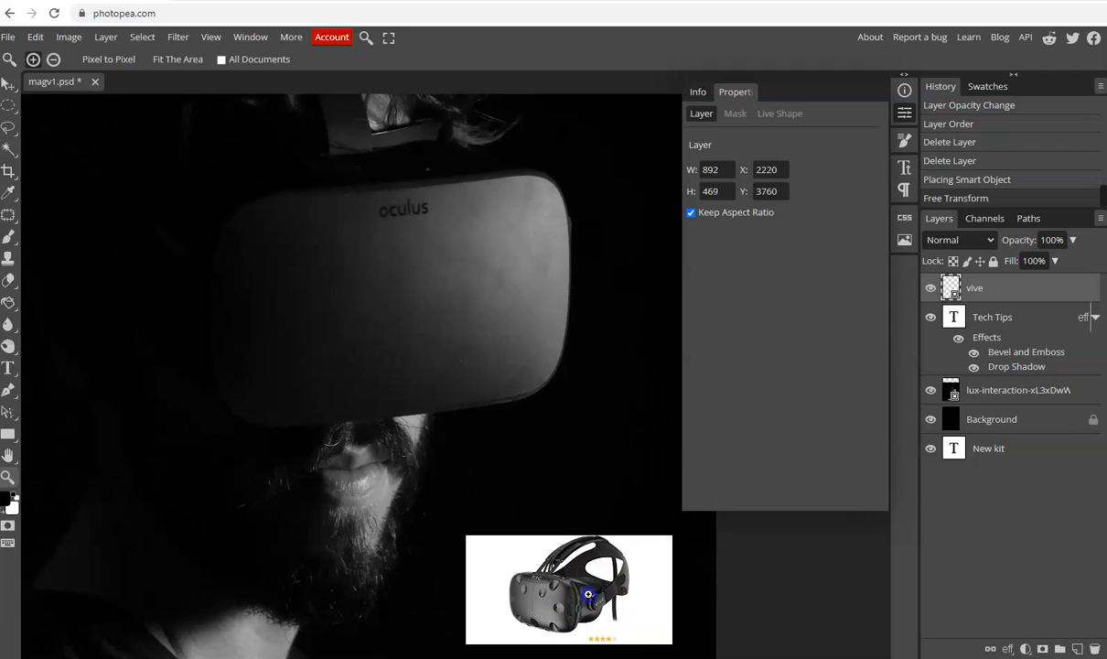
pyautogui.click(578, 595)
pyautogui.click(575, 587)
pyautogui.scroll(-1, 576, 587)
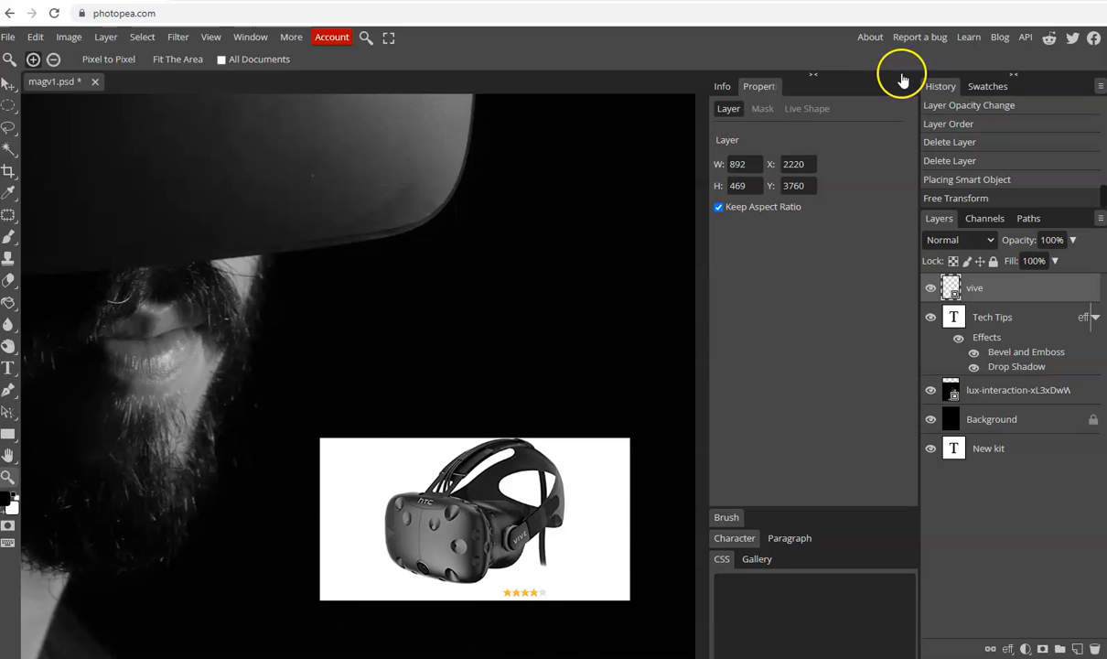
pyautogui.click(904, 74)
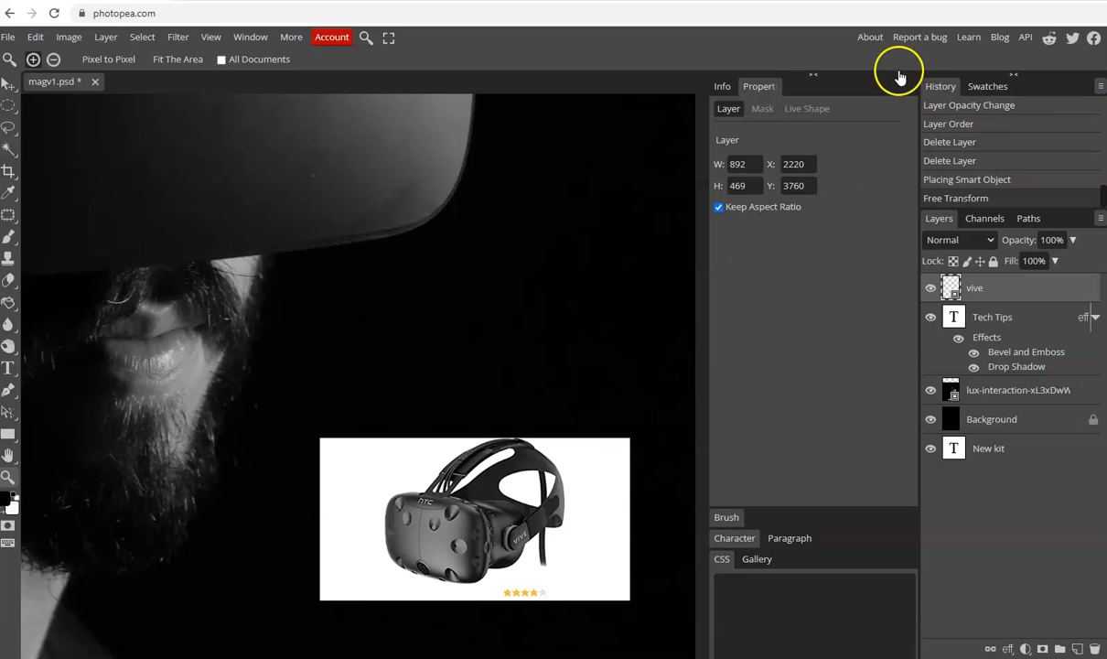
pyautogui.click(813, 75)
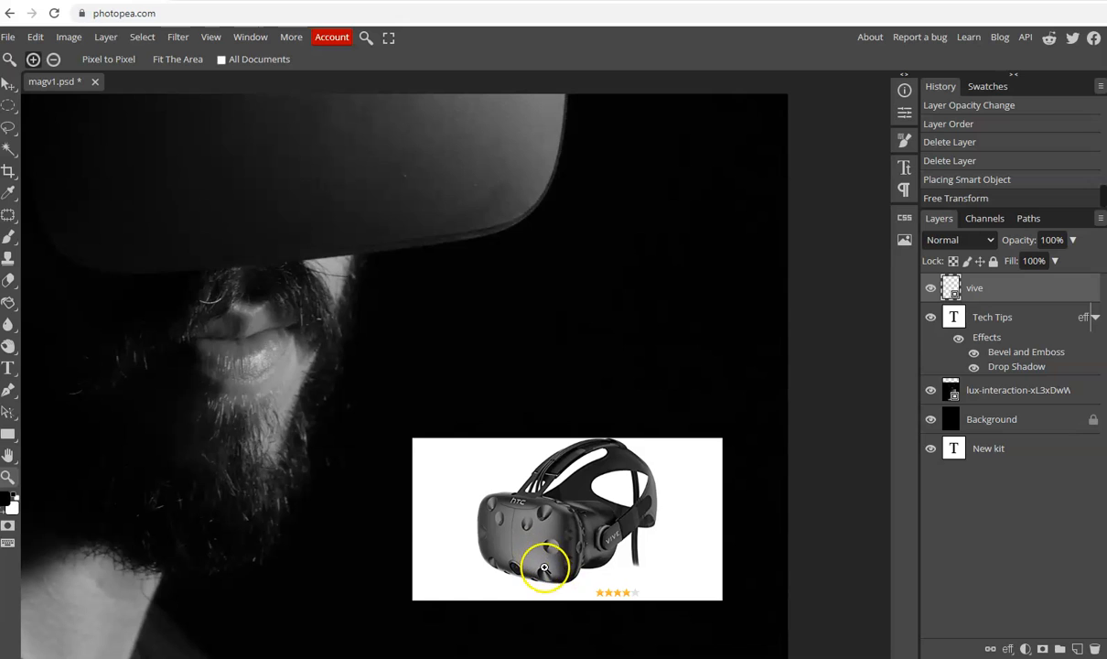
pyautogui.click(7, 150)
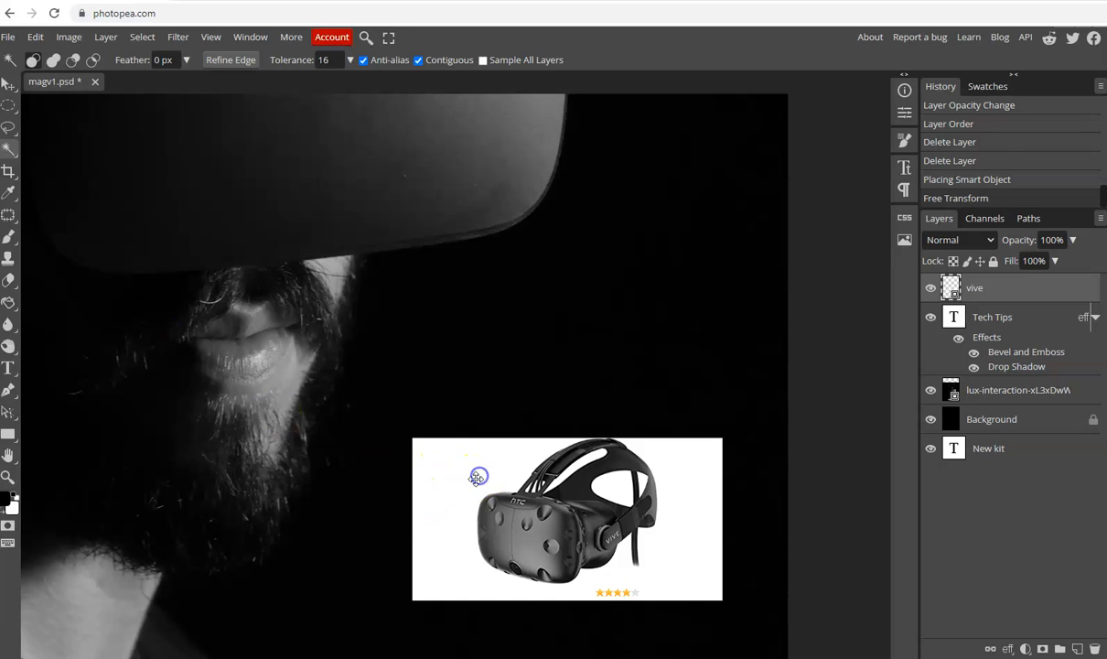
pyautogui.click(477, 476)
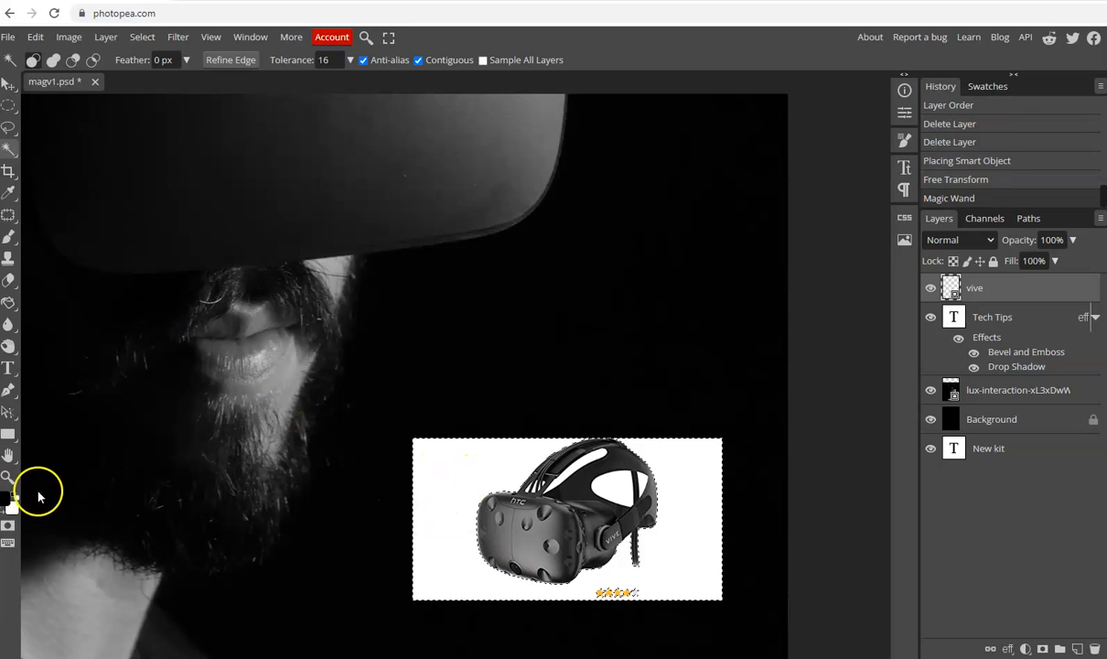
# - Add the enclosed white gaps between the headset's straps and cables to the Magic Wand selection
pyautogui.click(9, 477)
pyautogui.click(535, 525)
pyautogui.click(547, 528)
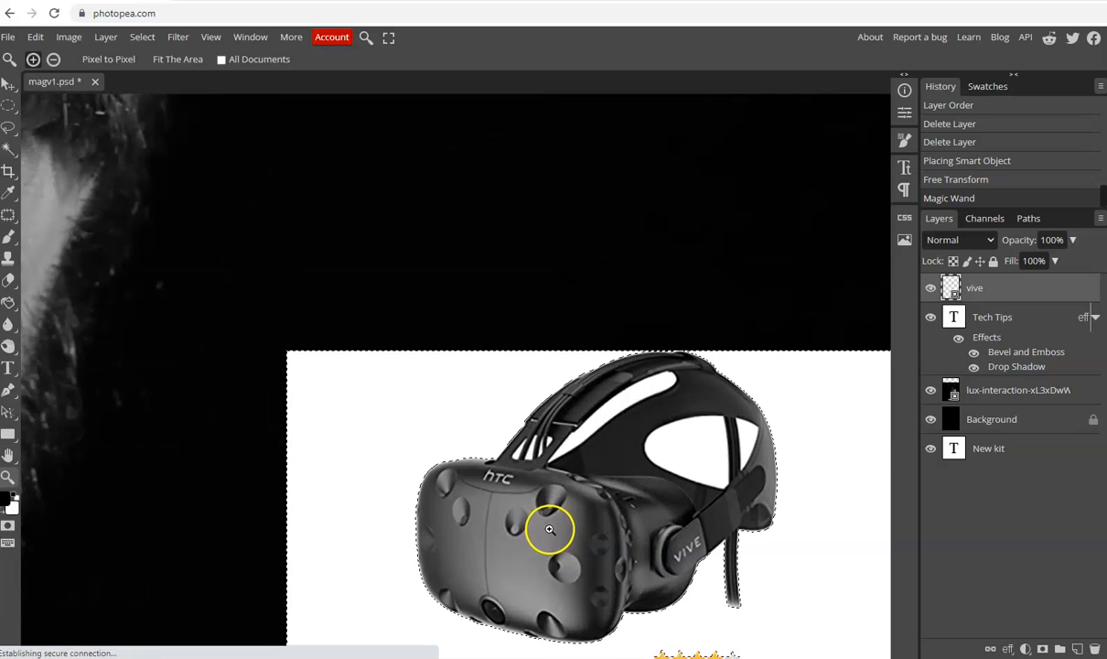
pyautogui.scroll(-1, 640, 464)
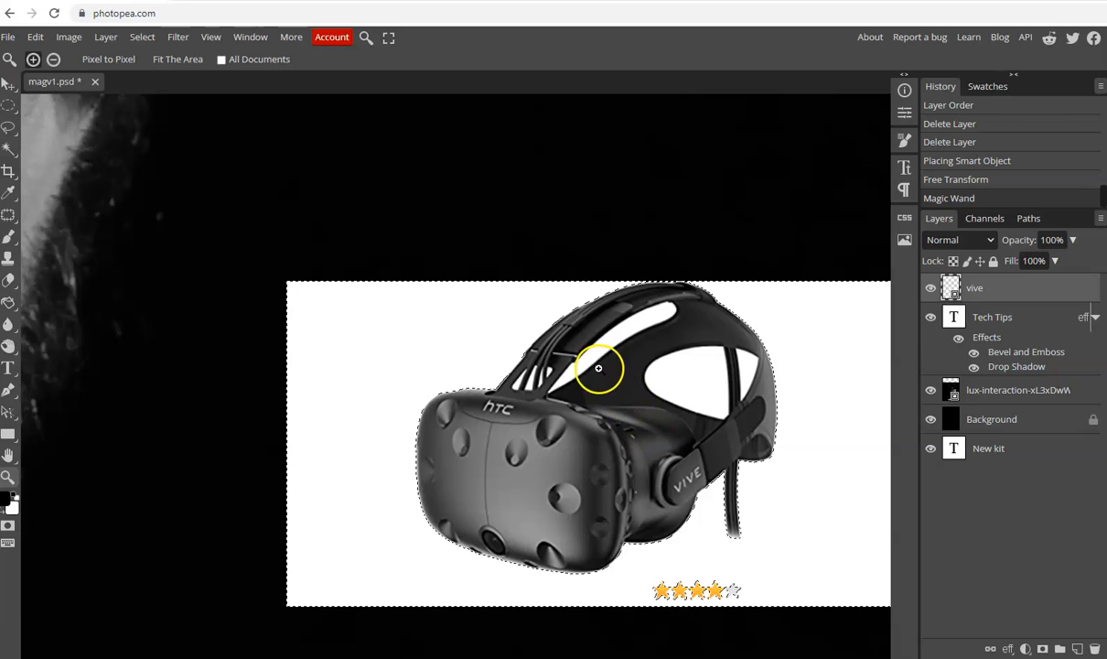
pyautogui.click(8, 148)
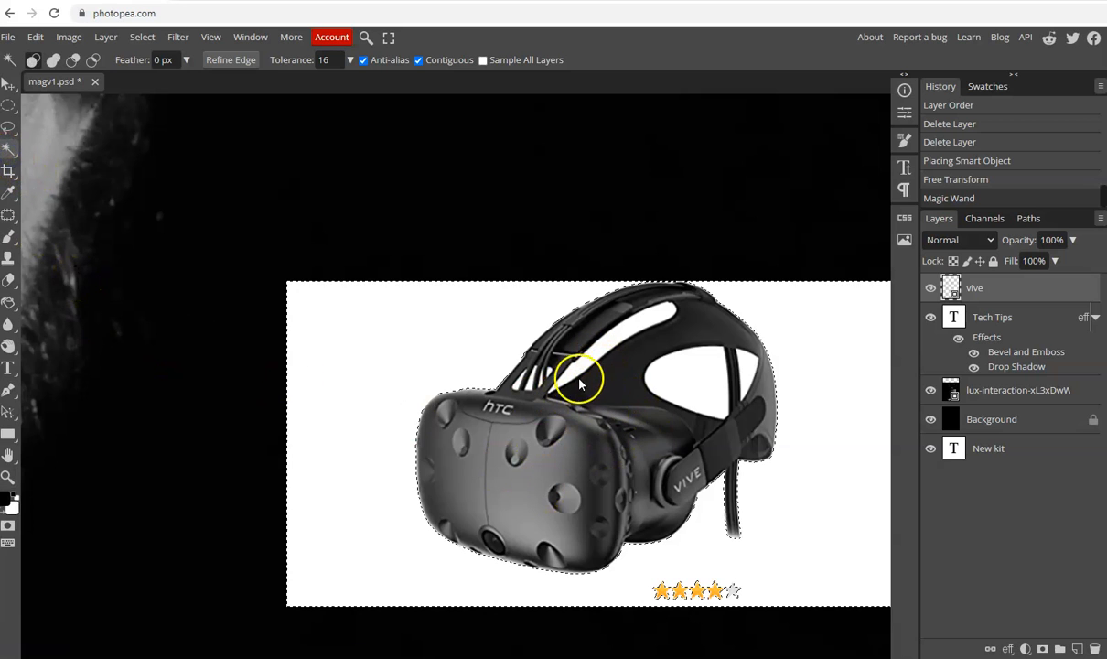
pyautogui.keyDown('shift'); pyautogui.click(597, 357); pyautogui.keyUp('shift')
pyautogui.click(679, 393)
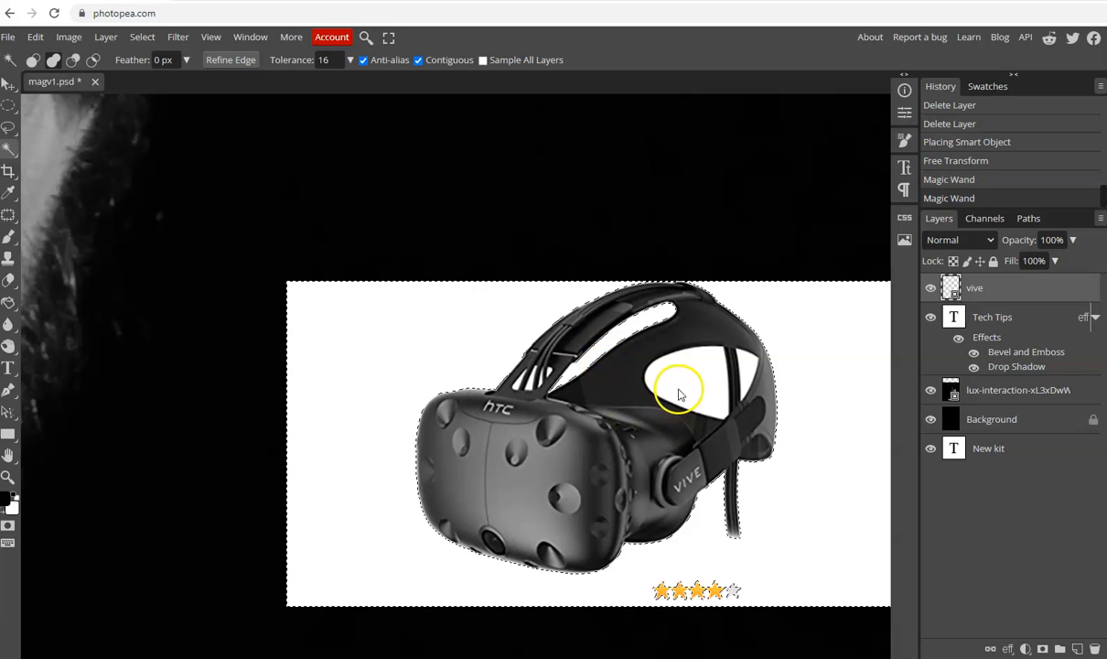
pyautogui.click(687, 383)
pyautogui.click(742, 375)
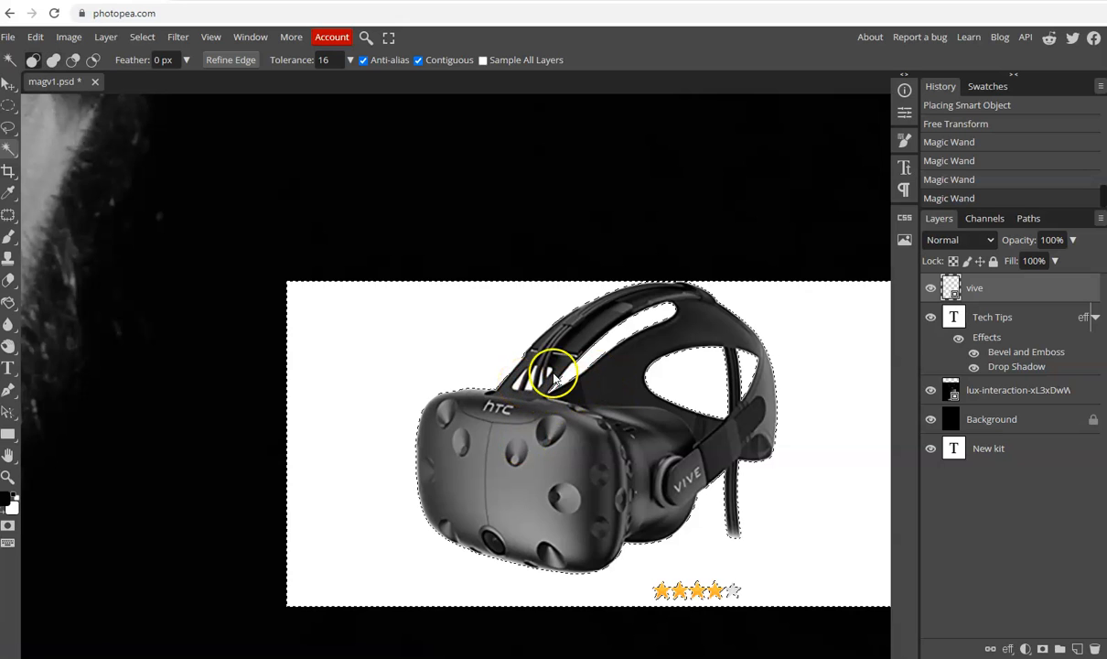
pyautogui.click(519, 386)
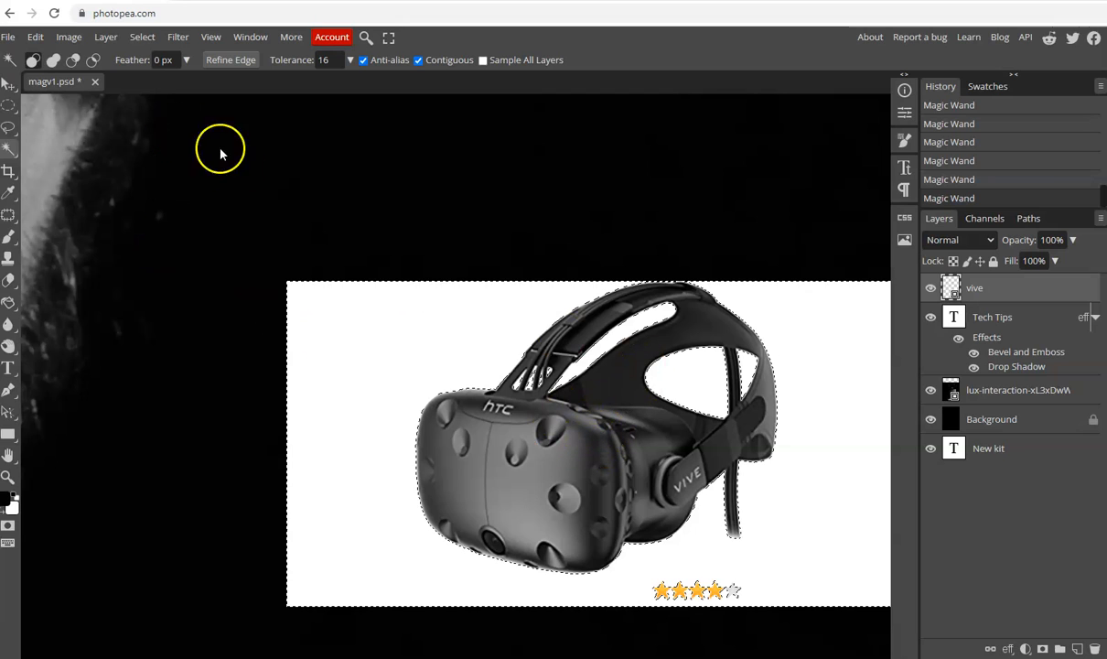
# - Expand the background selection by 2 px
pyautogui.click(142, 41)
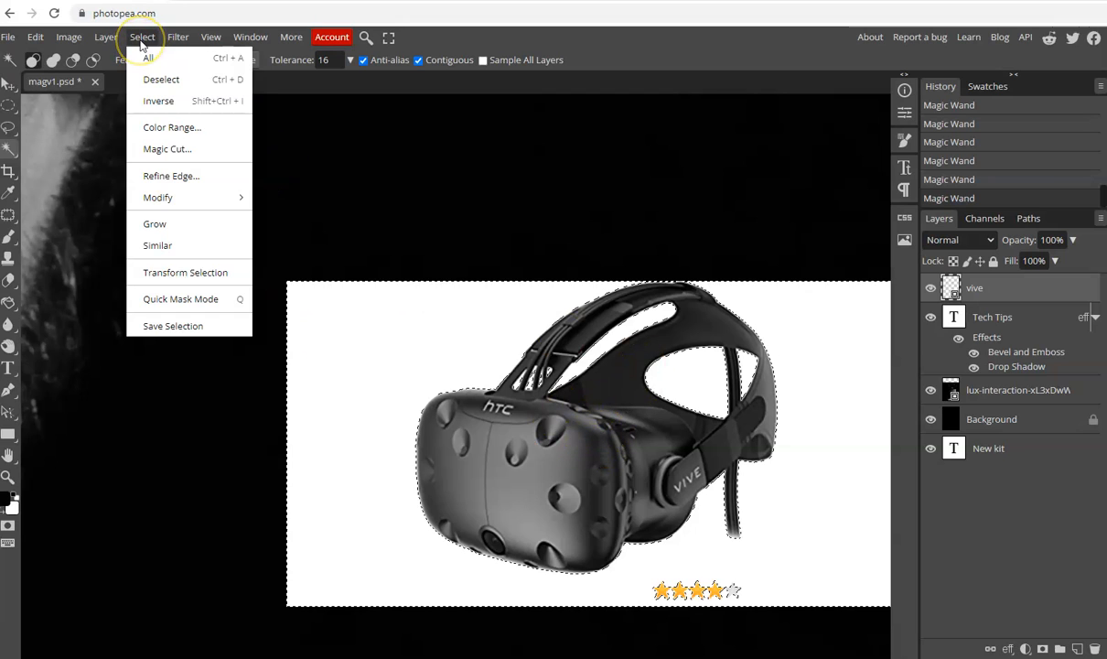
pyautogui.moveTo(203, 195)
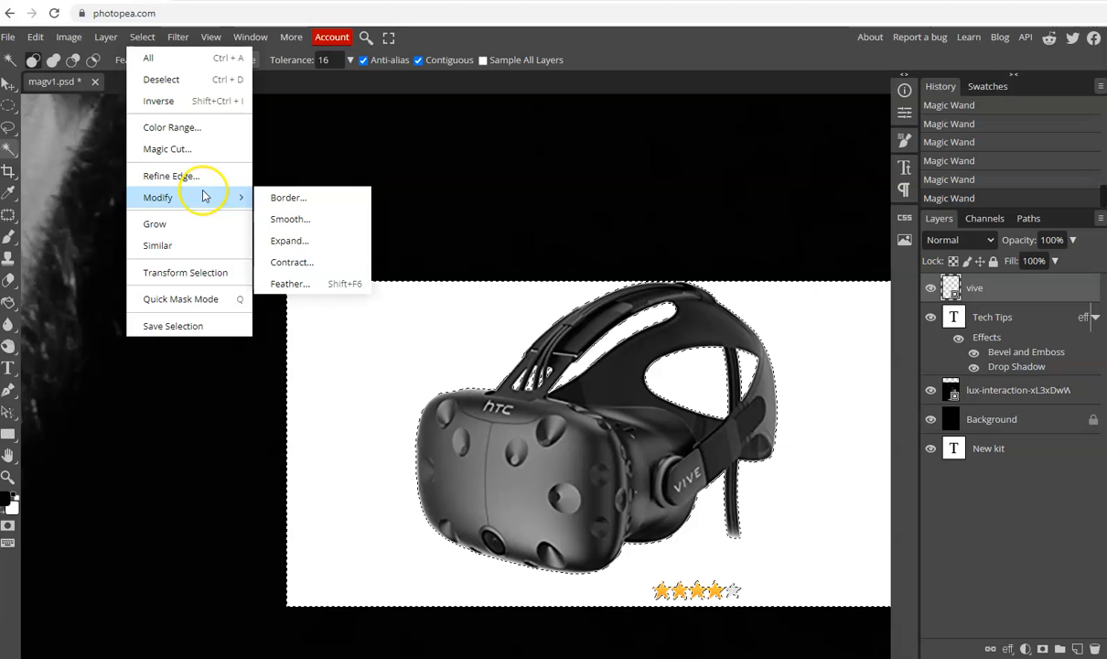
pyautogui.click(290, 242)
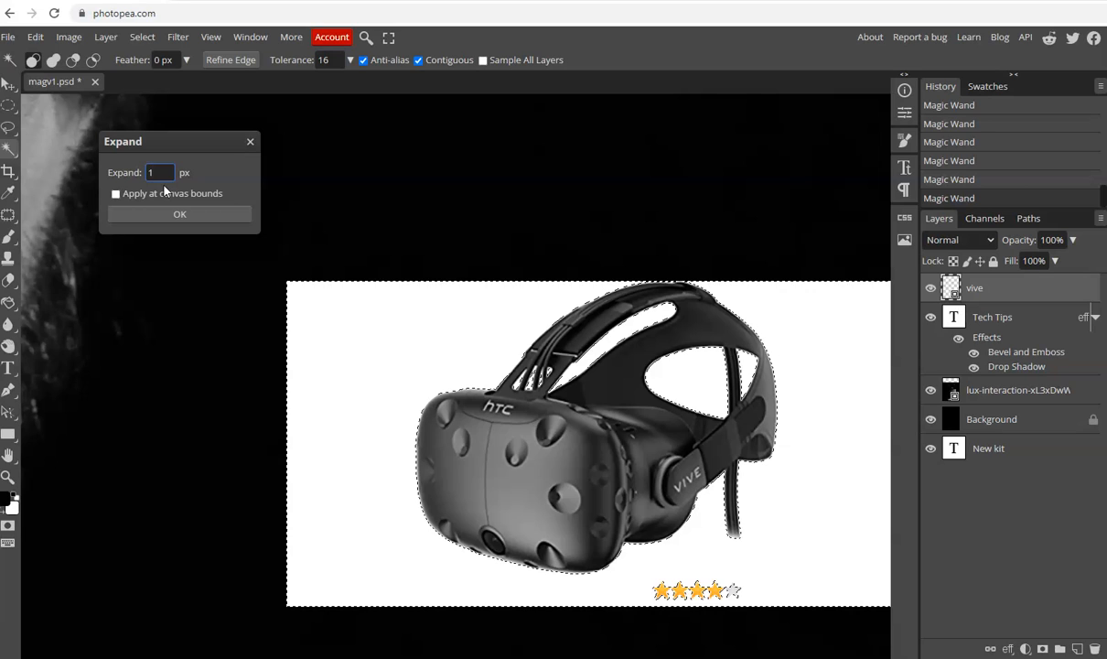
pyautogui.write('2')
pyautogui.click(175, 227)
pyautogui.click(178, 217)
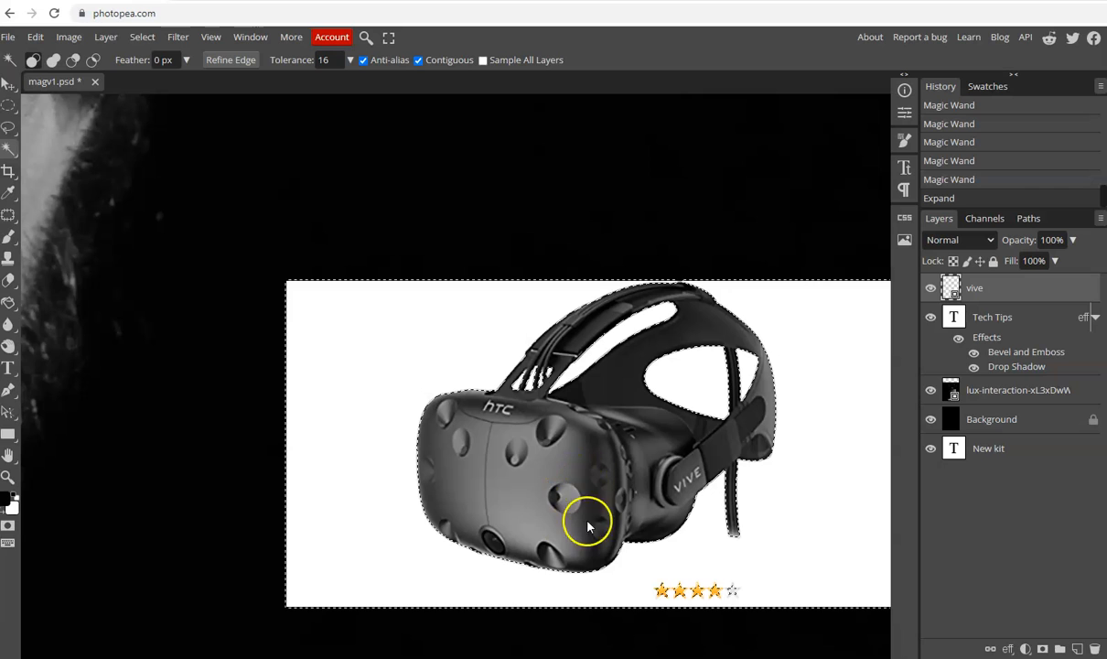
# - Try to cut the selected white background out of the vive smart object layer
pyautogui.click(34, 36)
pyautogui.click(64, 157)
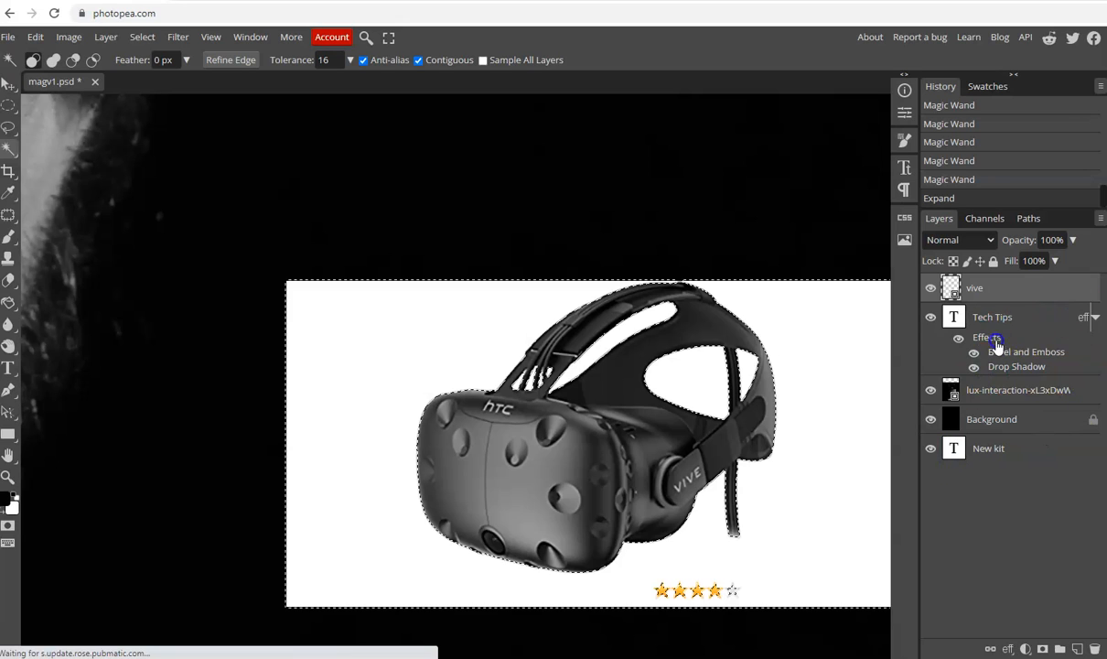
pyautogui.click(252, 37)
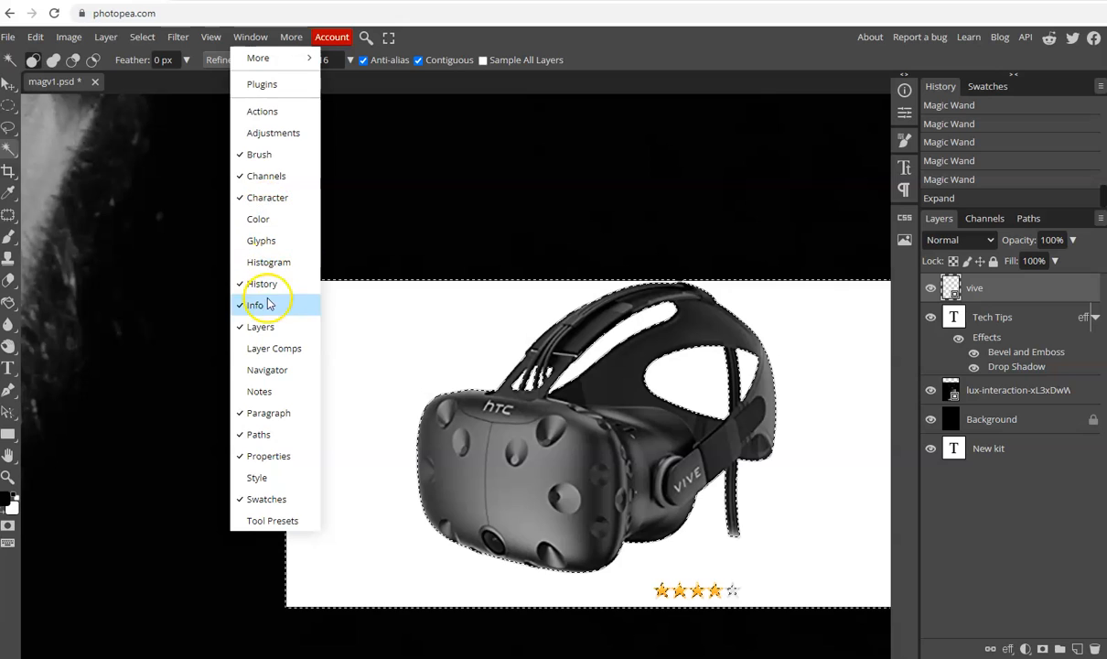
pyautogui.click(261, 332)
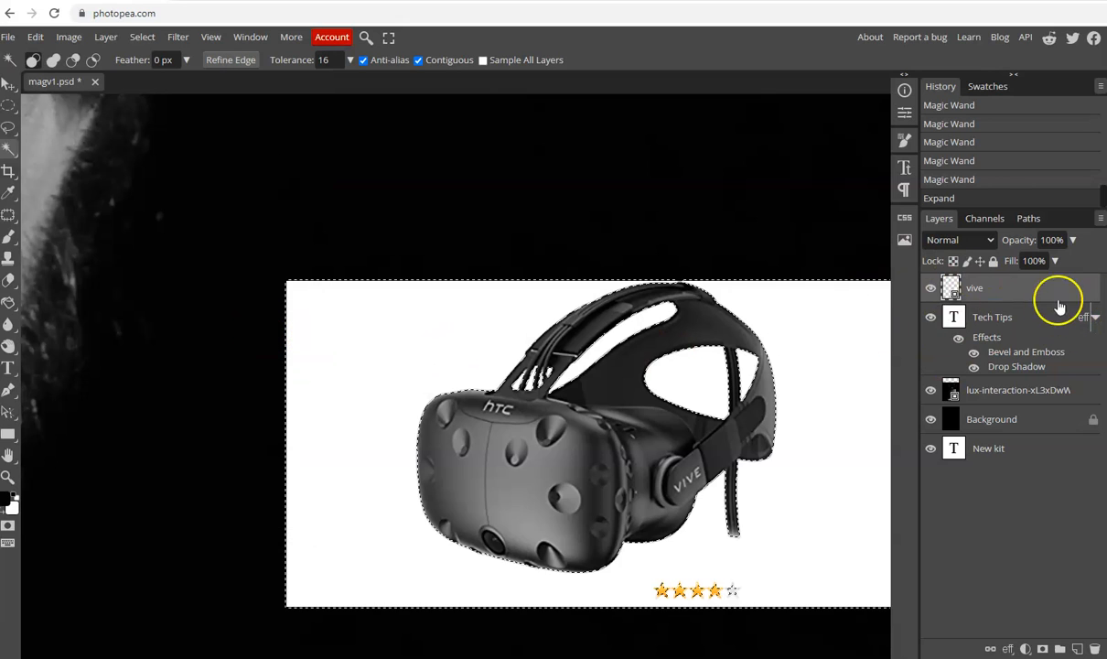
# - Rasterize the vive layer and cut the selected white background from it, clearing the selection
pyautogui.rightClick(972, 286)
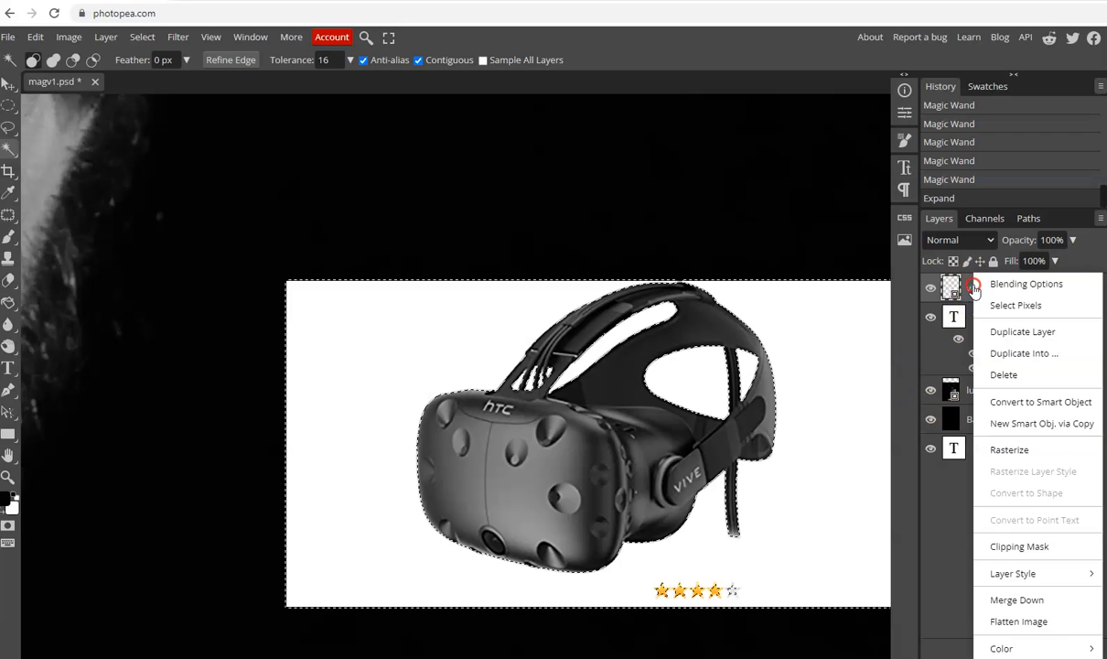
pyautogui.click(1005, 448)
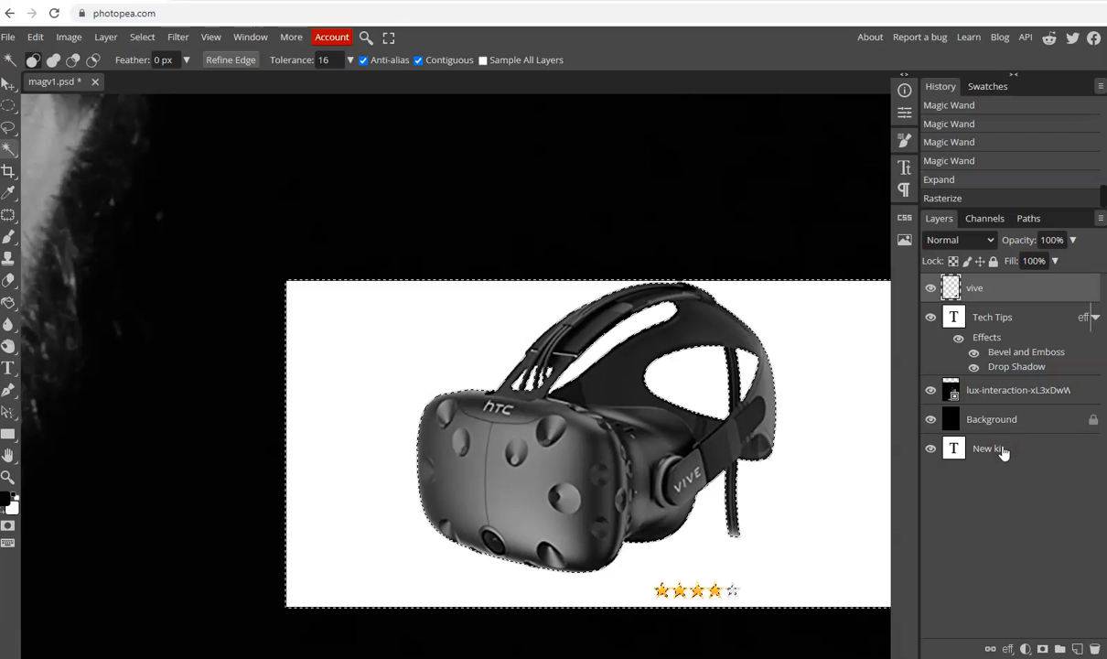
pyautogui.click(36, 39)
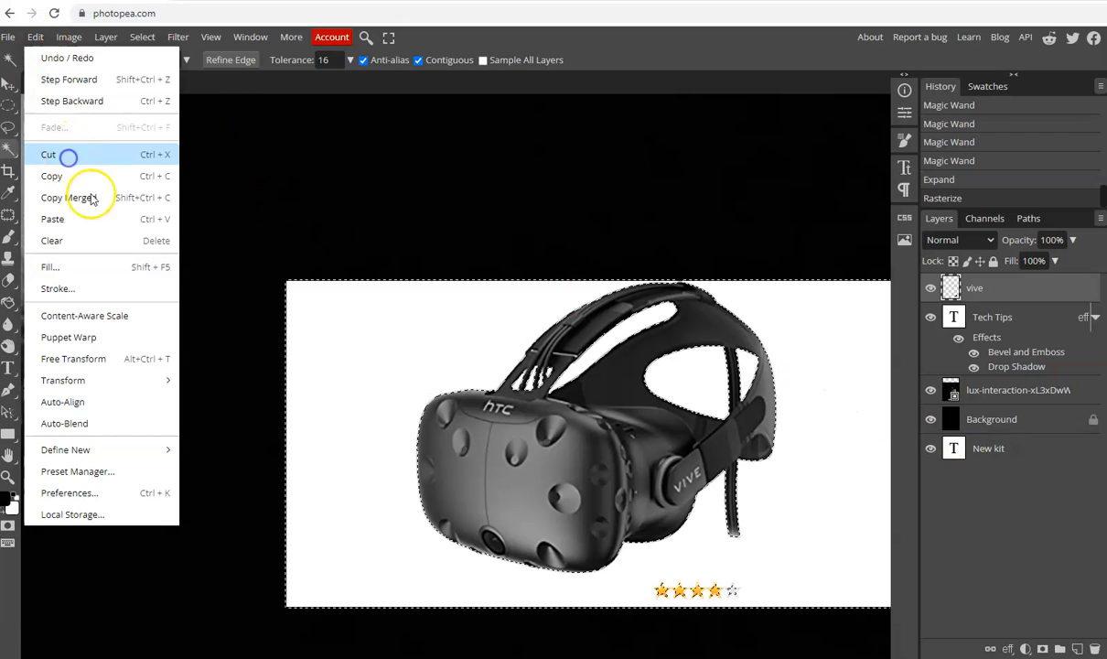
pyautogui.click(68, 157)
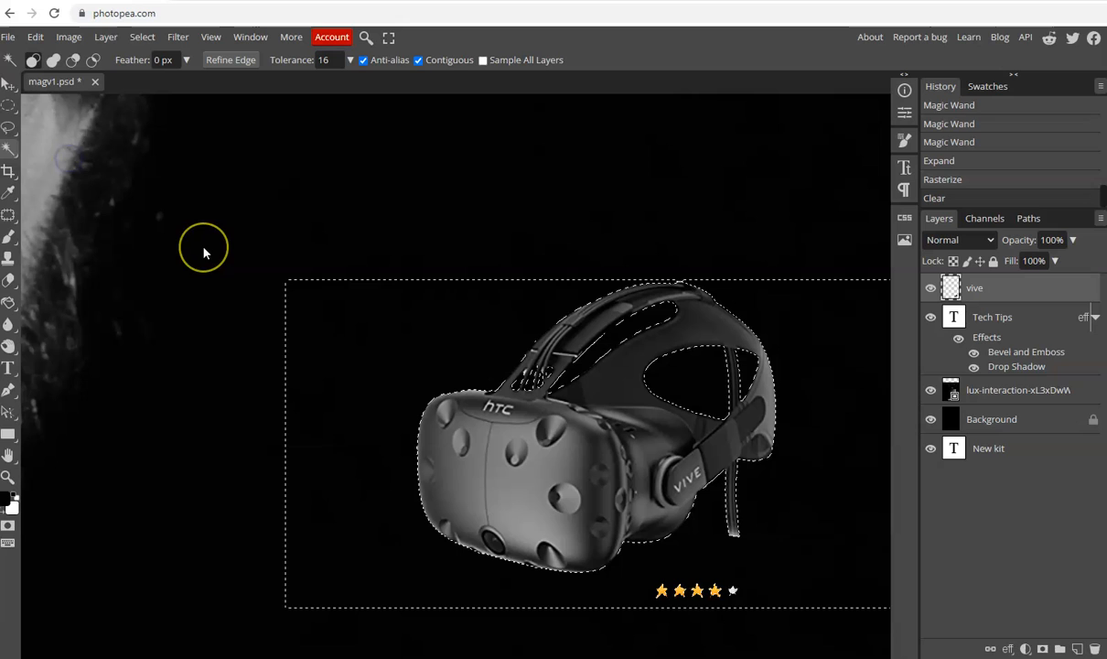
pyautogui.click(825, 424)
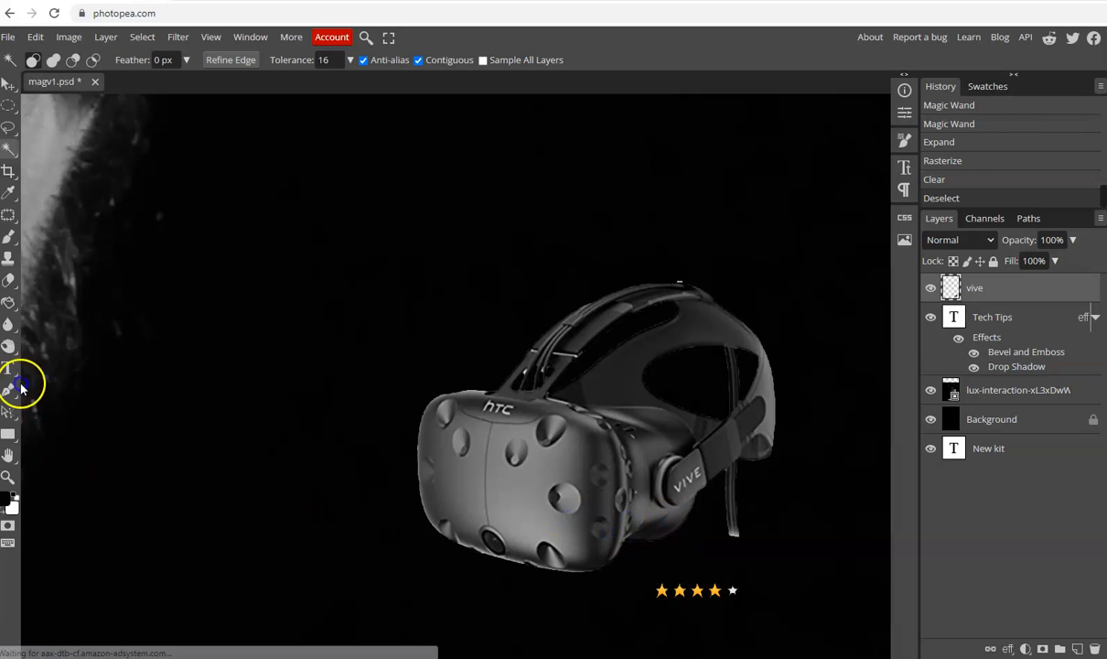
# - Erase the star rating below the headset on the vive layer with the Eraser tool
pyautogui.click(182, 421)
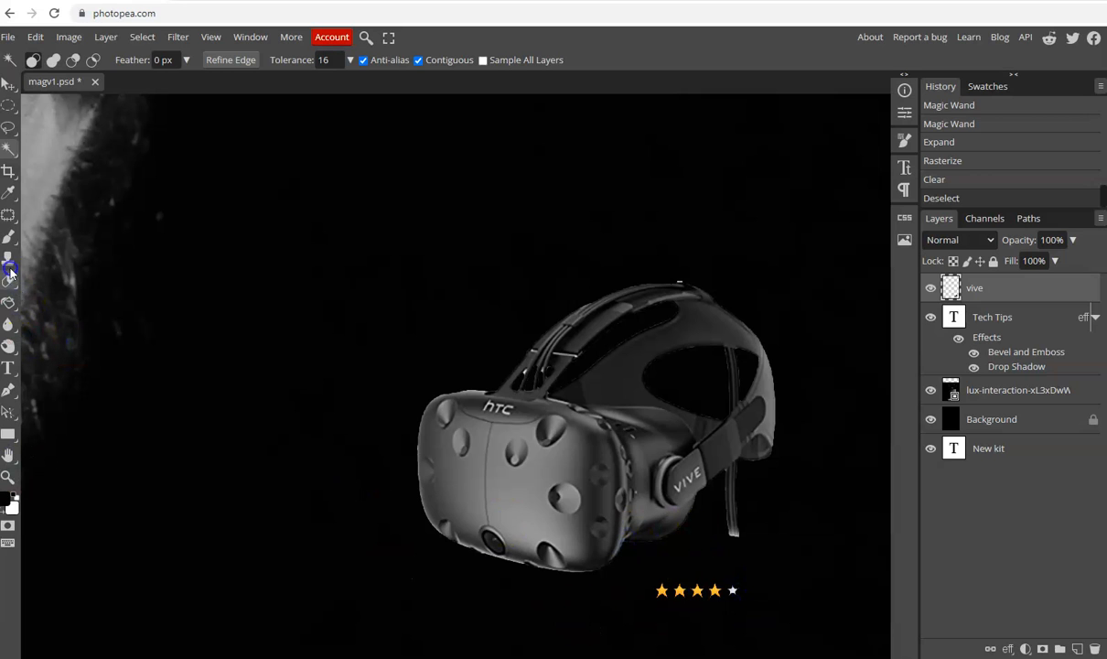
pyautogui.moveTo(7, 283); pyautogui.dragTo(73, 284)
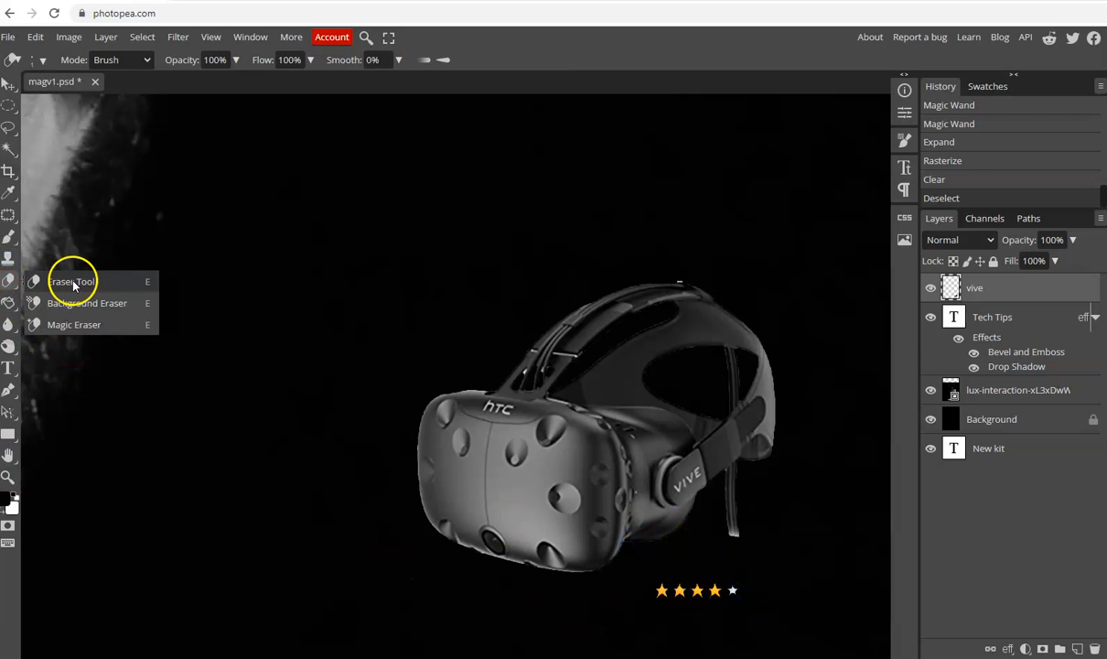
pyautogui.click(73, 283)
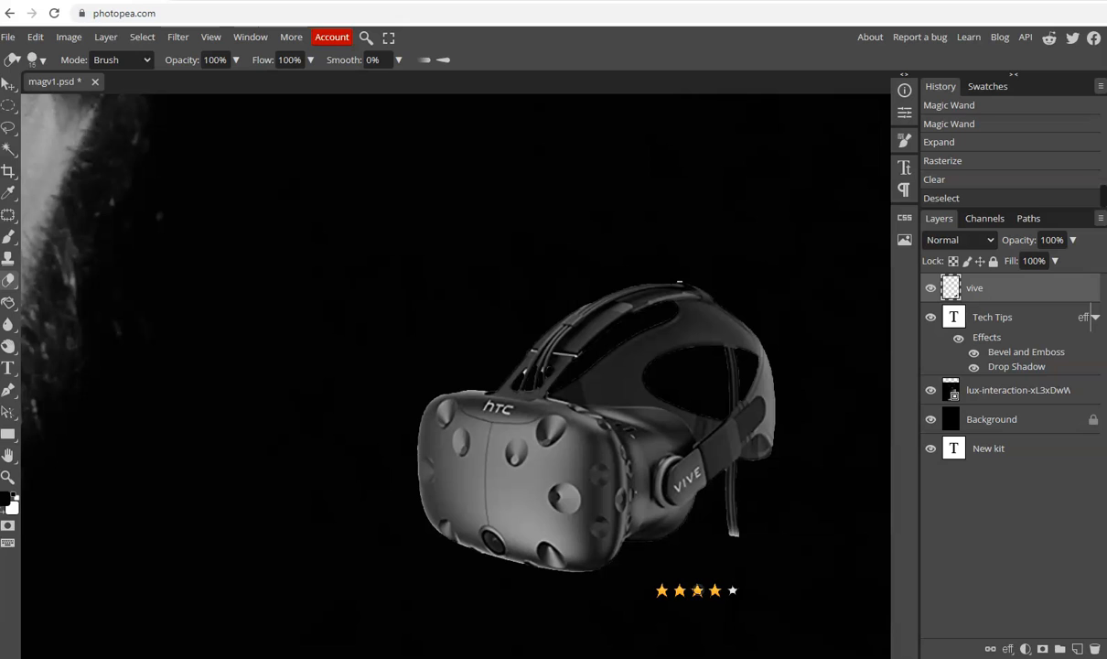
pyautogui.moveTo(697, 589)
pyautogui.mouseDown()
pyautogui.moveTo(734, 600)
pyautogui.moveTo(707, 593)
pyautogui.moveTo(596, 649)
pyautogui.mouseUp()
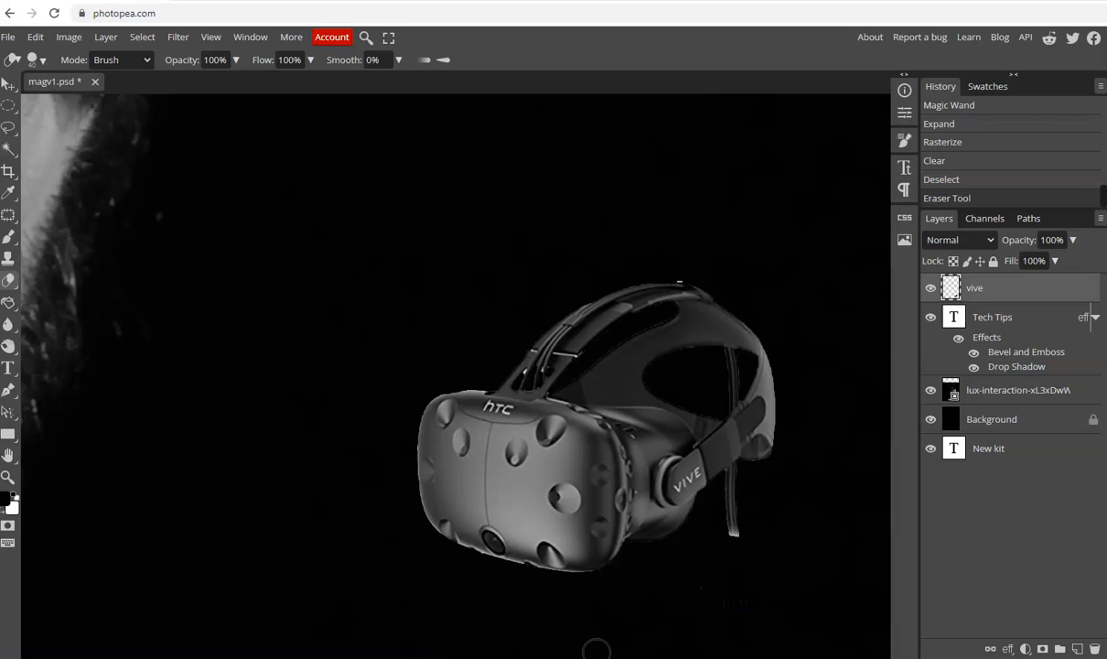
# - Erase the small white mark above the top of the head strap on the vive layer
pyautogui.click(8, 477)
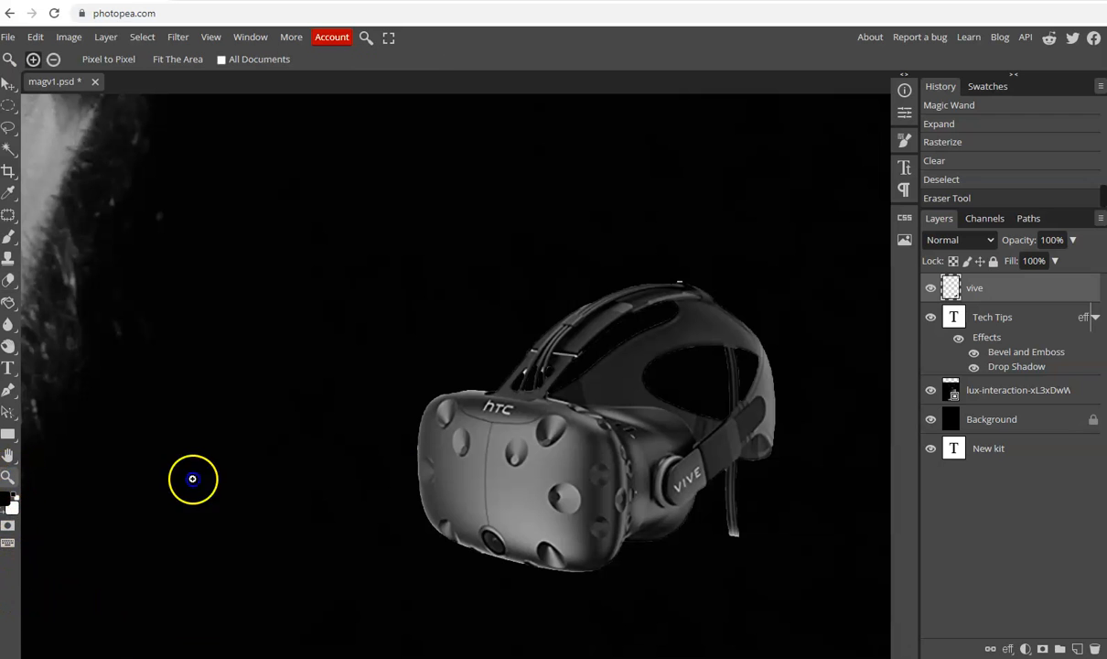
pyautogui.click(686, 292)
pyautogui.click(685, 293)
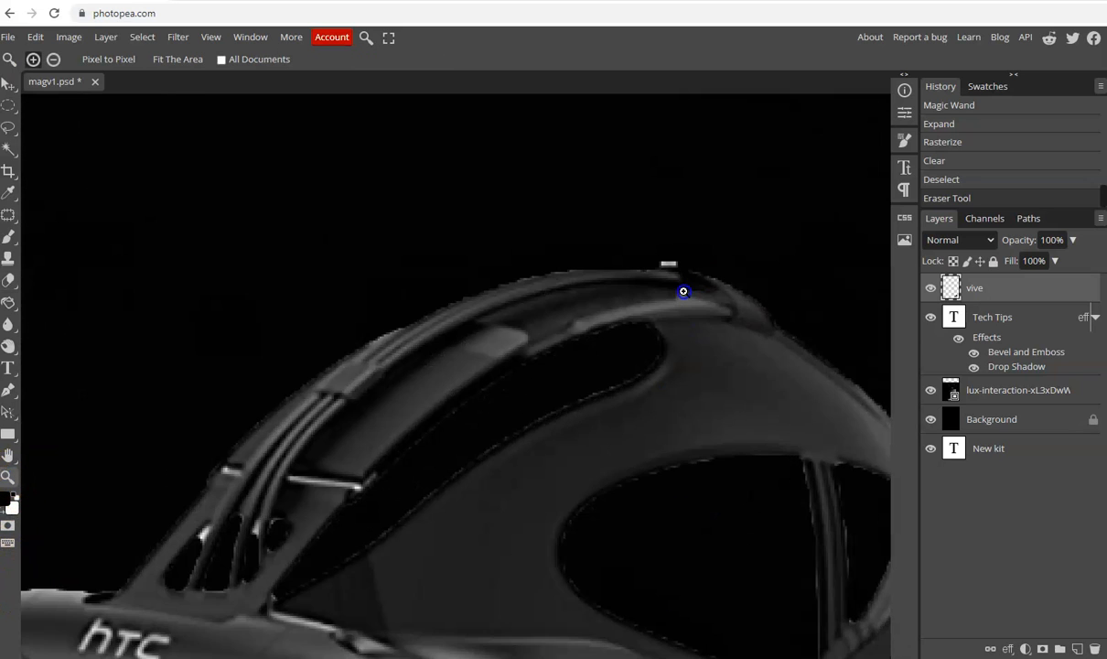
pyautogui.click(684, 292)
pyautogui.click(682, 291)
pyautogui.click(682, 291)
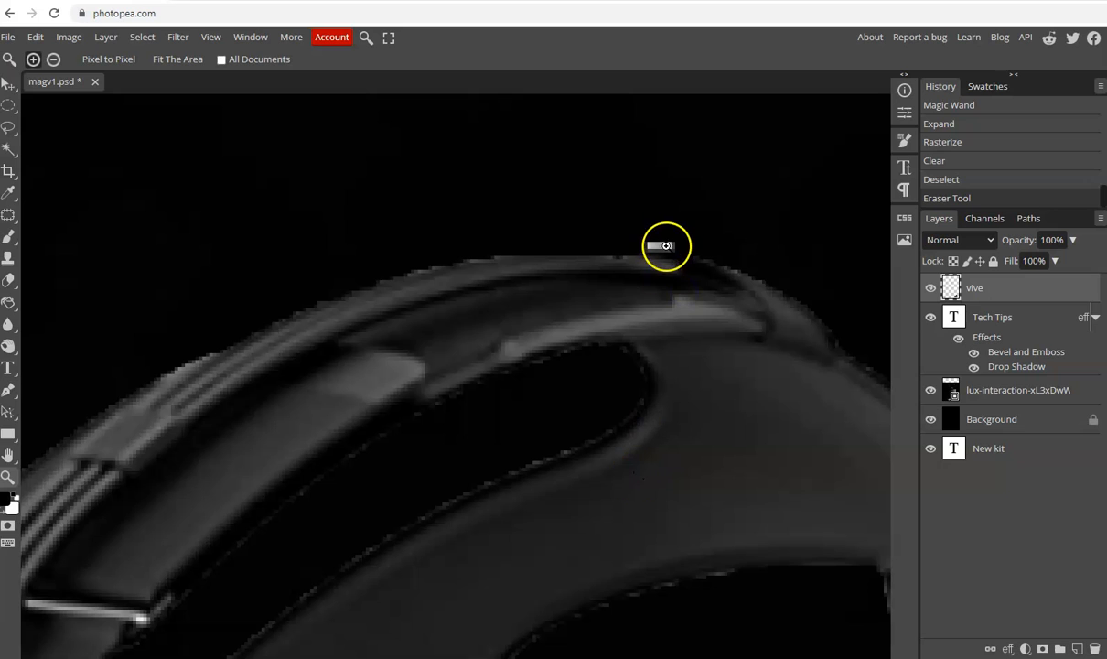
pyautogui.click(9, 281)
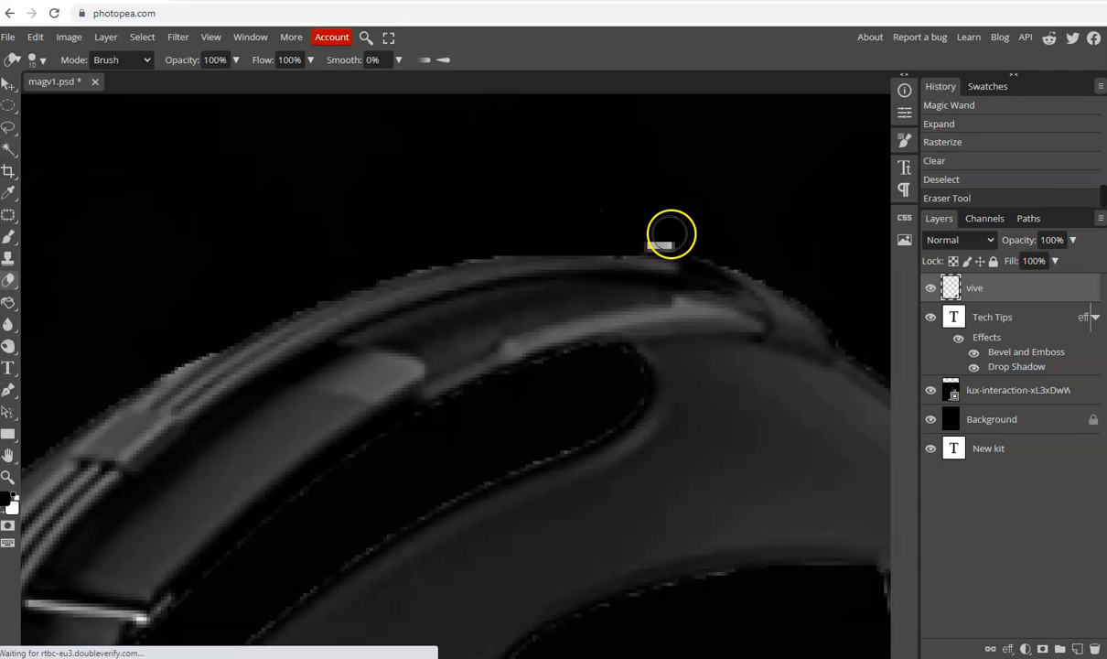
pyautogui.click(651, 238)
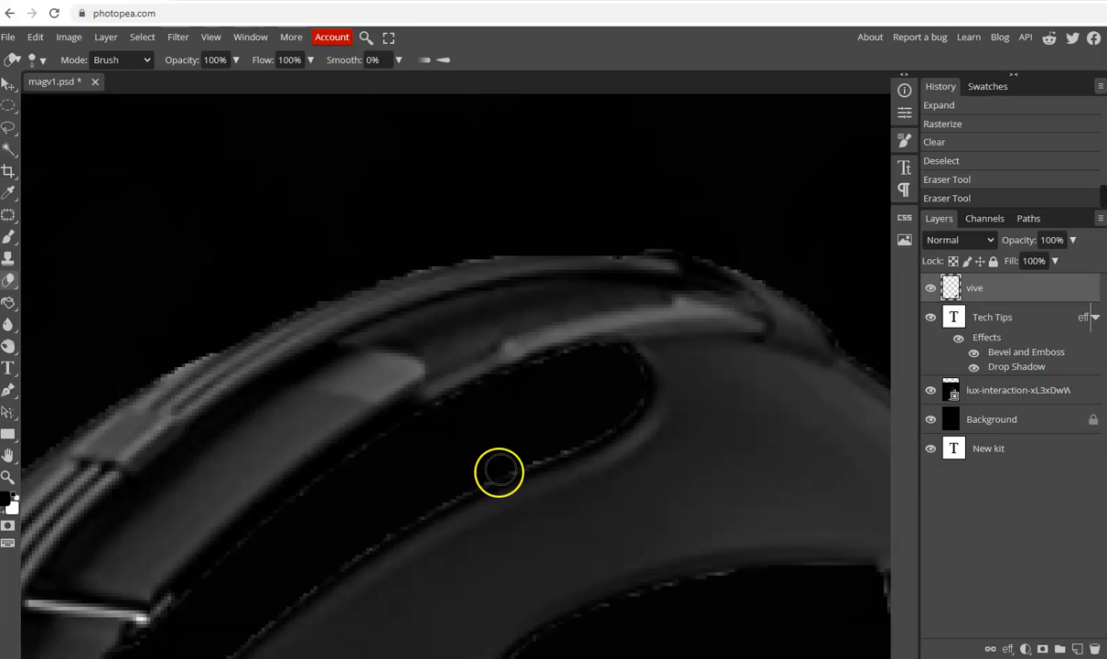
# - Erase the pale fringe pixels around the strap's upper opening and along the top edge of the large side opening
pyautogui.moveTo(551, 443)
pyautogui.mouseDown()
pyautogui.moveTo(525, 450)
pyautogui.moveTo(538, 446)
pyautogui.mouseUp()
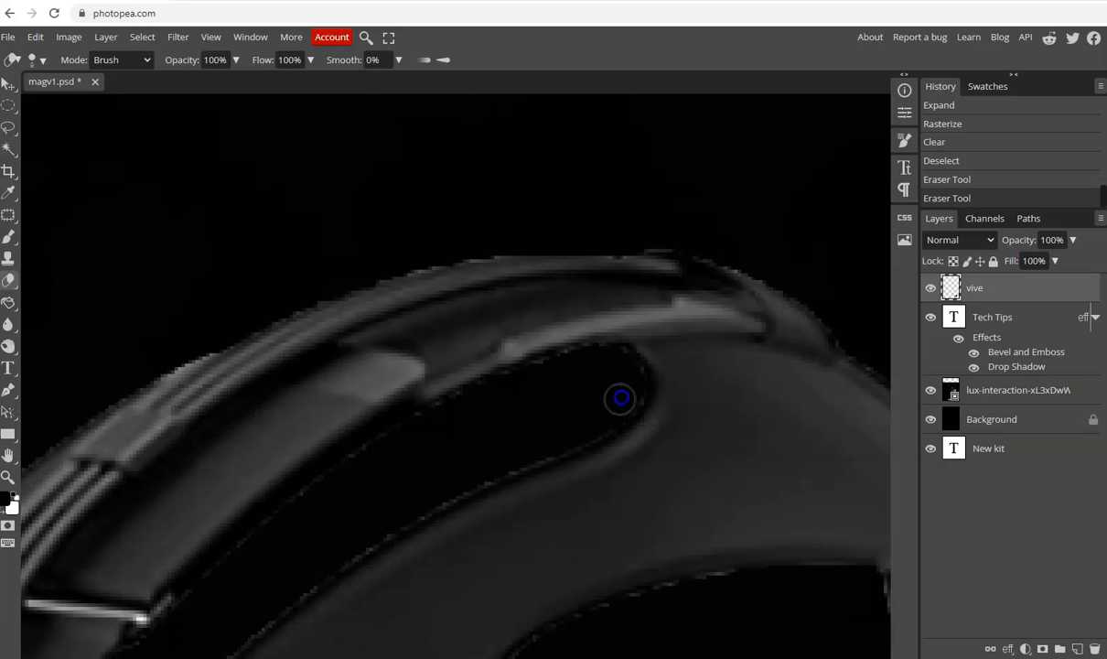
pyautogui.moveTo(627, 372); pyautogui.dragTo(566, 367)
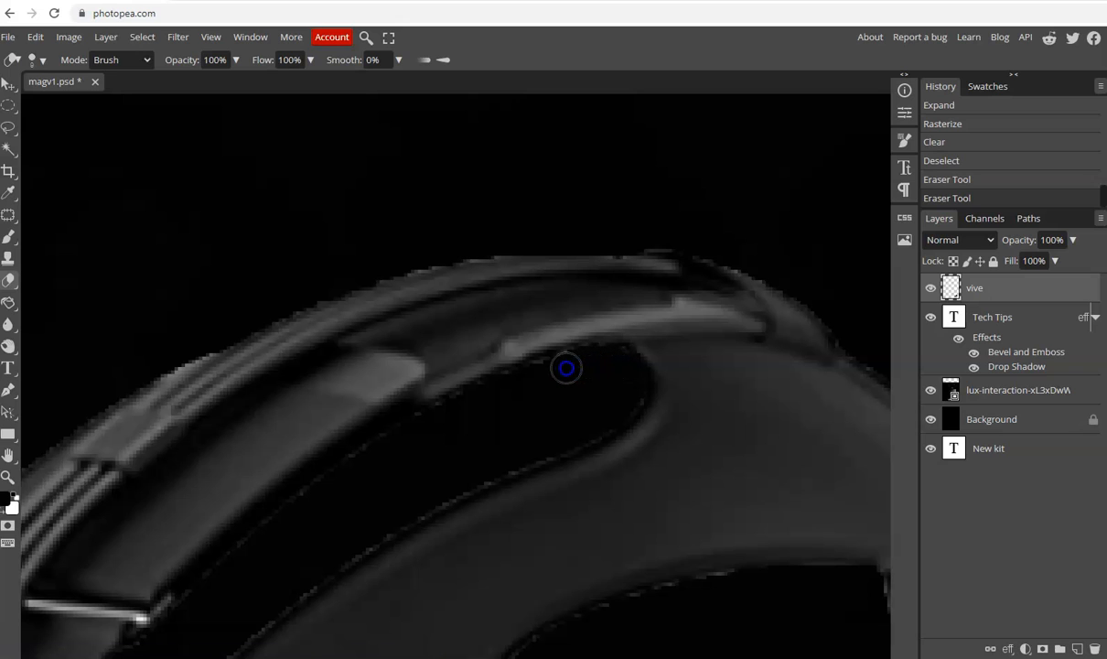
pyautogui.moveTo(509, 390)
pyautogui.mouseDown()
pyautogui.moveTo(518, 428)
pyautogui.moveTo(578, 425)
pyautogui.mouseUp()
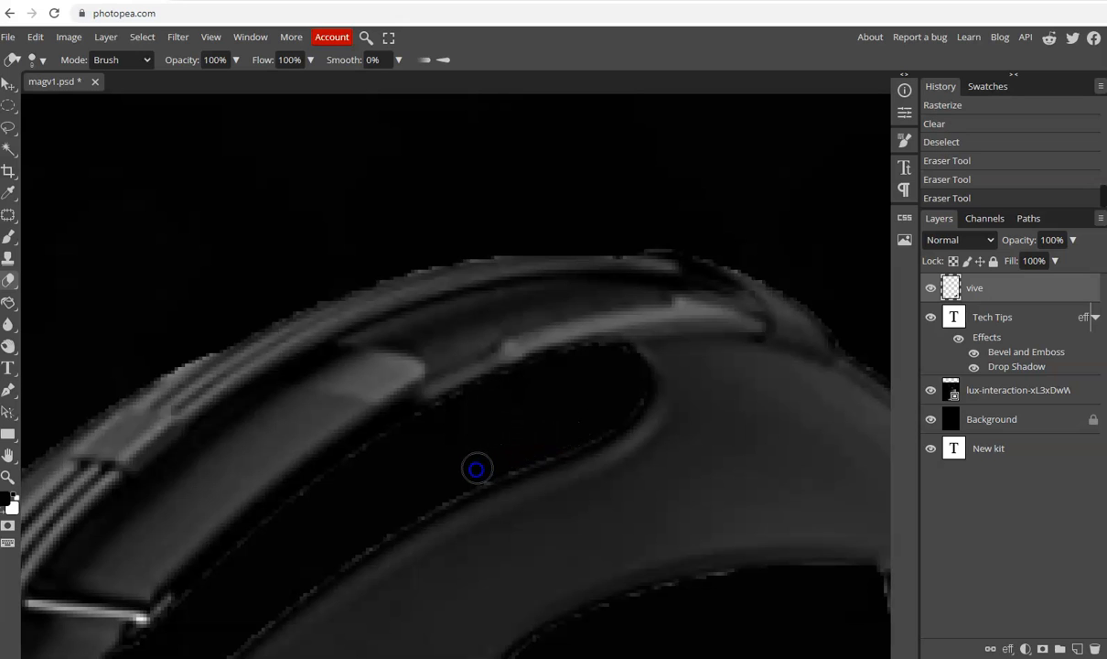
pyautogui.moveTo(463, 475); pyautogui.dragTo(361, 467)
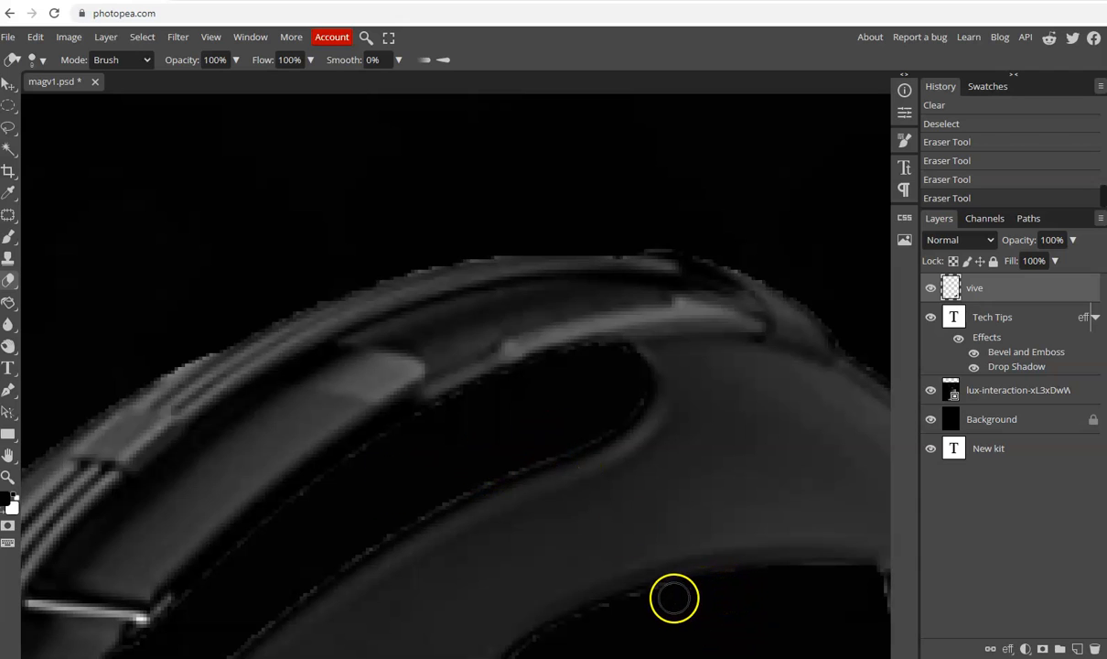
pyautogui.moveTo(659, 603); pyautogui.dragTo(580, 633)
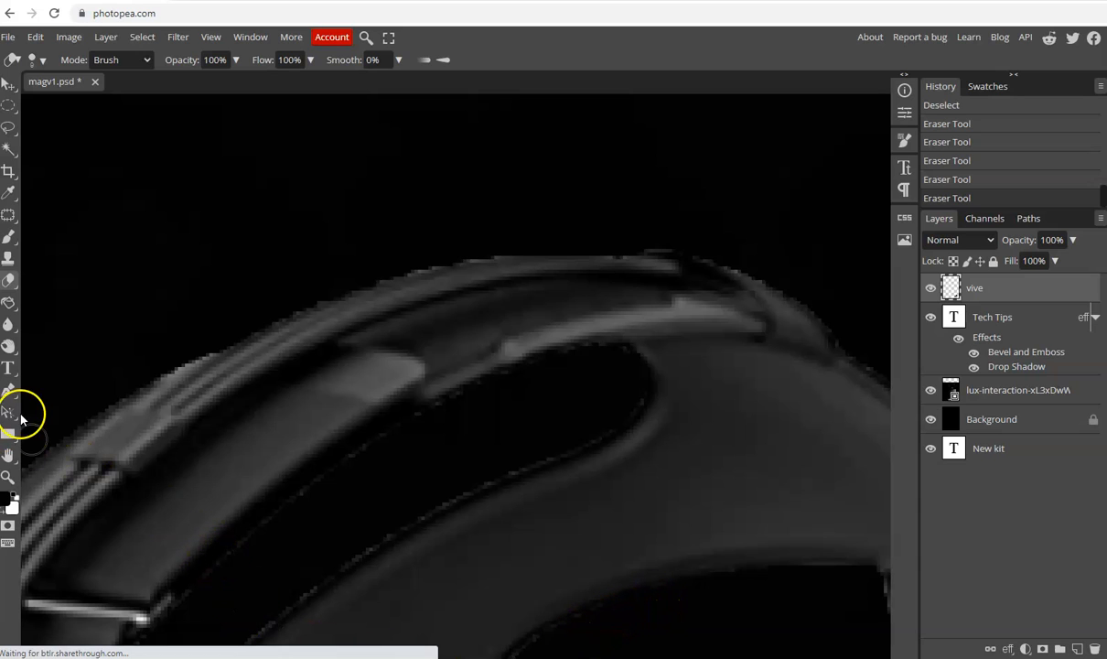
# - Soften the jagged edge of the strap's upper opening using the Blur tool with a smaller brush at 50% strength
pyautogui.click(7, 328)
pyautogui.click(50, 329)
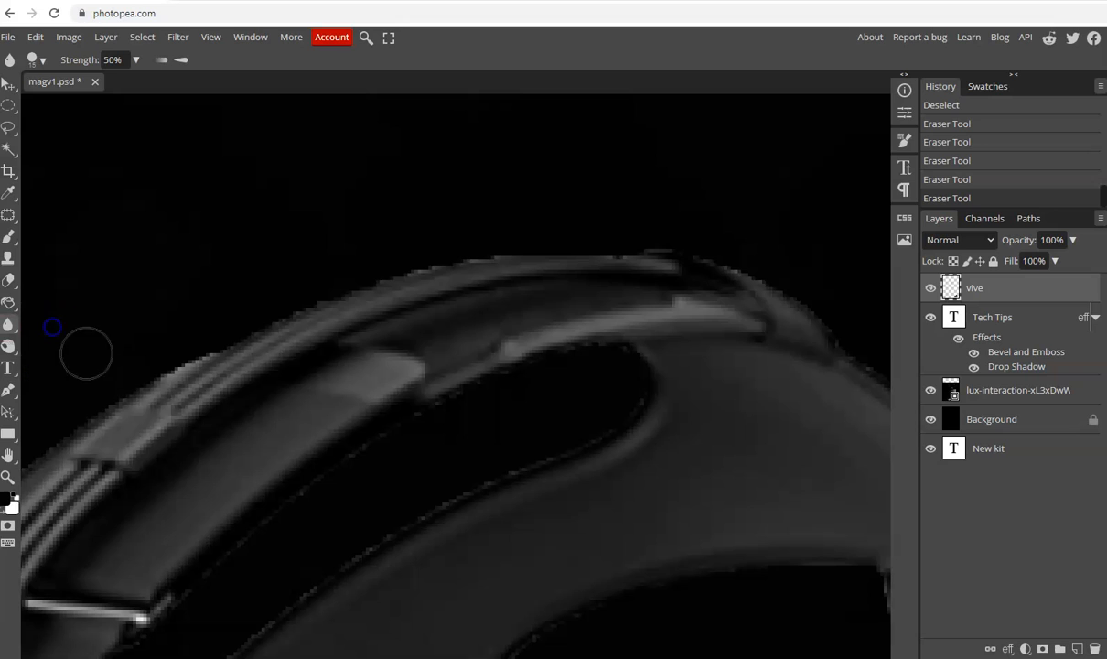
pyautogui.press('[')
pyautogui.press('[')
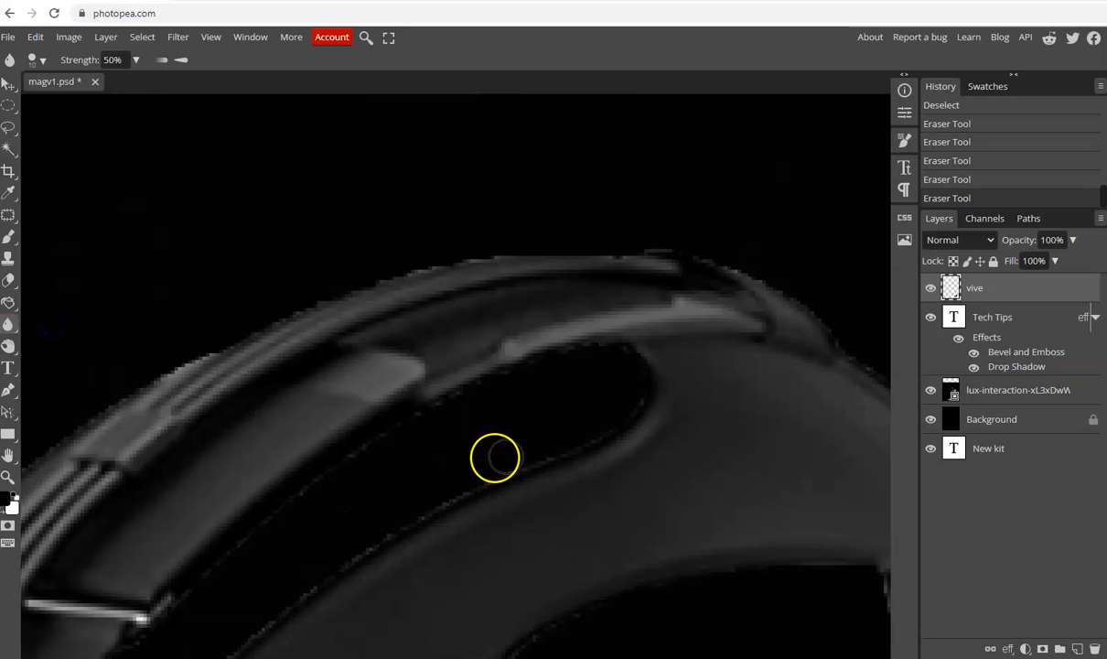
pyautogui.moveTo(527, 454); pyautogui.dragTo(531, 455)
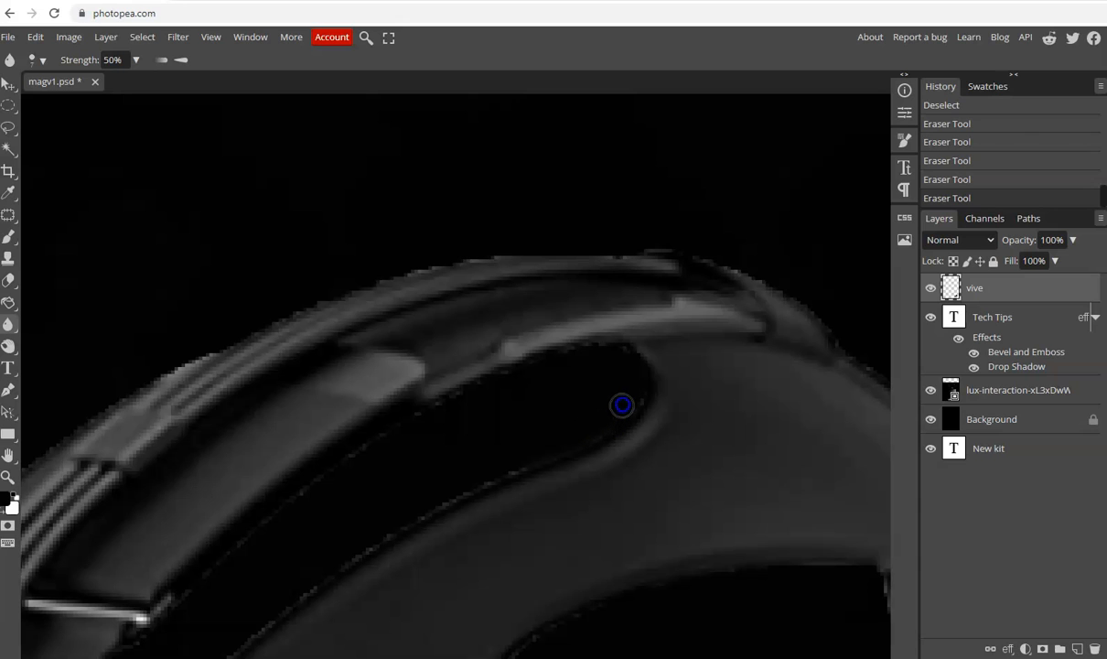
pyautogui.moveTo(520, 448)
pyautogui.mouseDown()
pyautogui.moveTo(437, 497)
pyautogui.moveTo(488, 461)
pyautogui.moveTo(529, 453)
pyautogui.moveTo(437, 494)
pyautogui.mouseUp()
pyautogui.moveTo(143, 644); pyautogui.dragTo(147, 653)
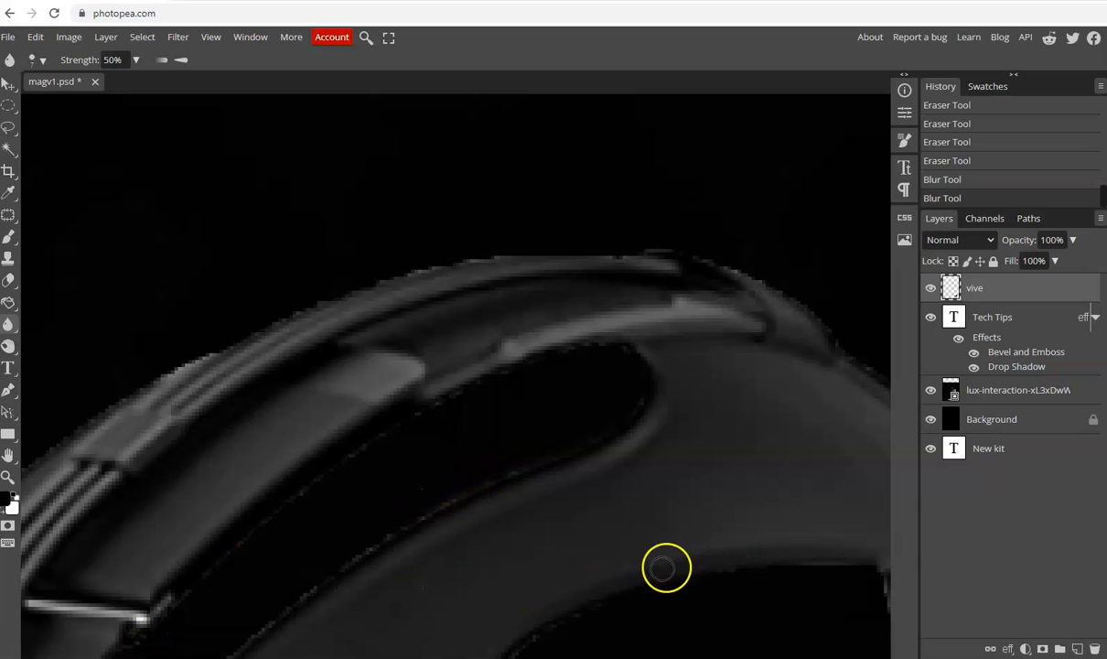
# - Erase the remaining fringe along the strap's upper opening and trim the strap's outer top edge with the Eraser tool
pyautogui.click(8, 280)
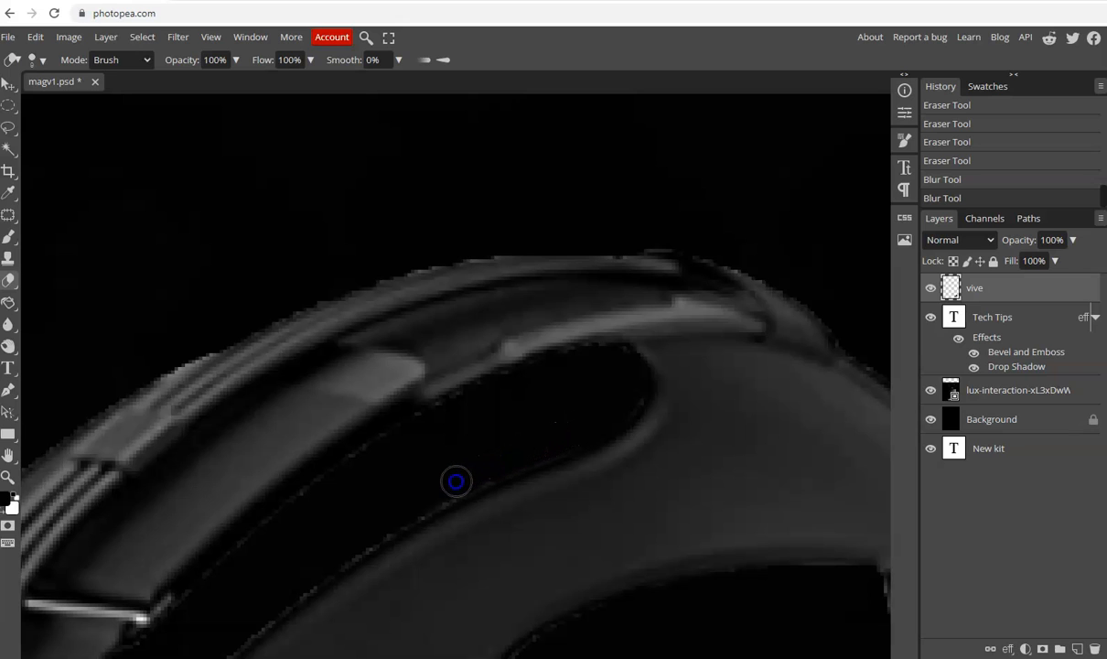
pyautogui.click(402, 508)
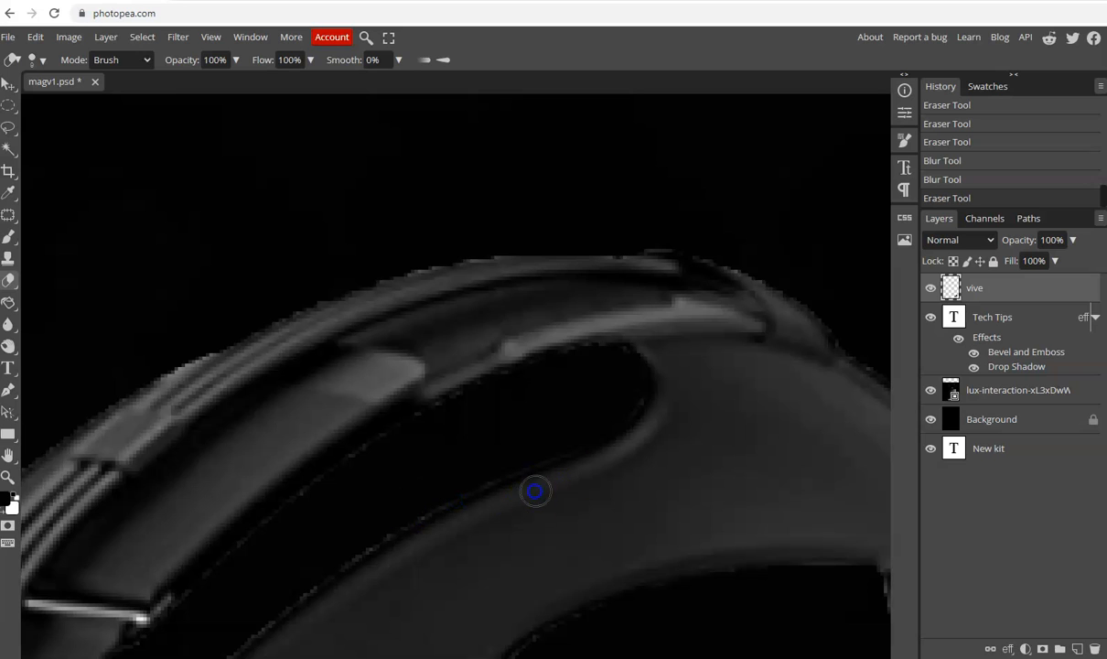
pyautogui.click(561, 371)
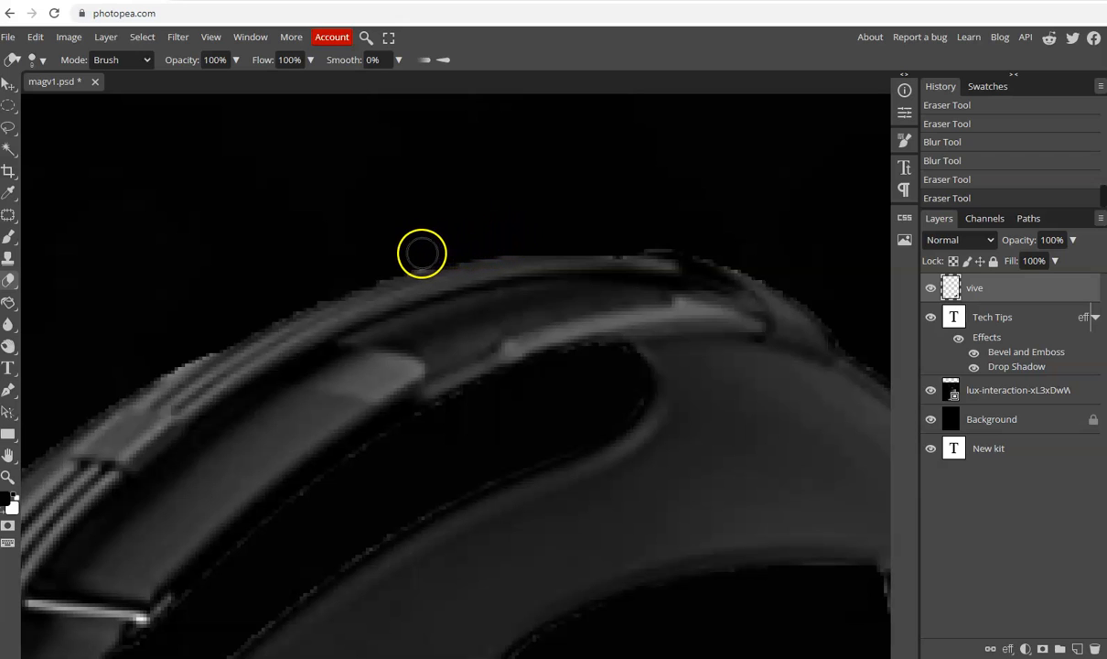
pyautogui.moveTo(404, 257)
pyautogui.mouseDown()
pyautogui.moveTo(202, 349)
pyautogui.moveTo(141, 499)
pyautogui.moveTo(28, 437)
pyautogui.mouseUp()
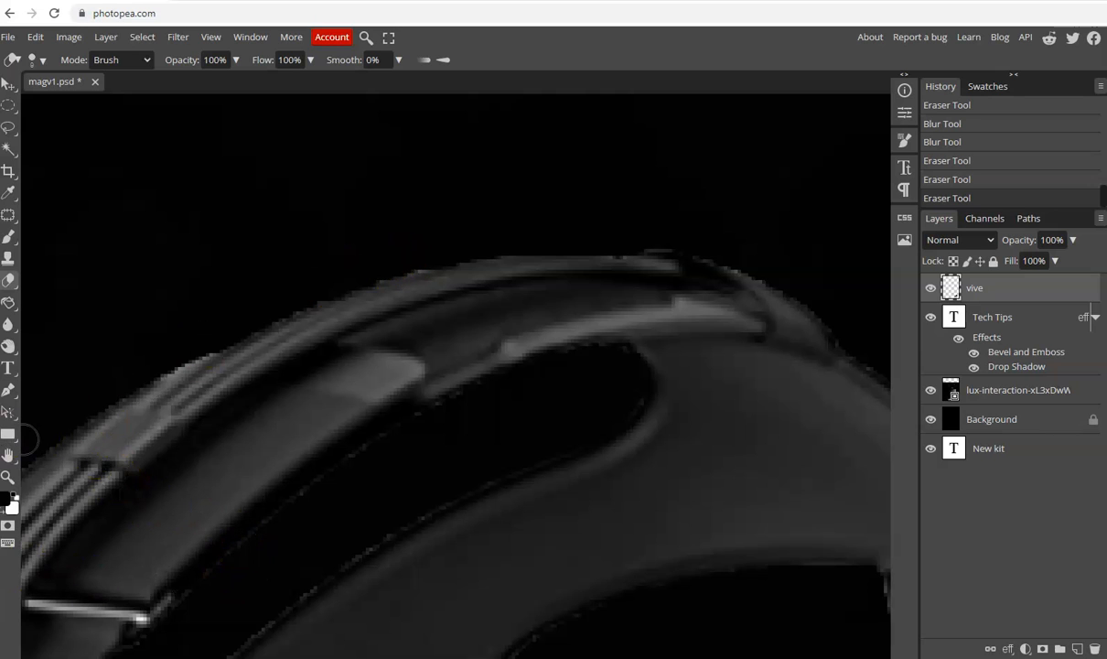
# - Check the headset cutout on the whole cover and closely examine its edges around the HTC logo and front strap
pyautogui.click(9, 477)
pyautogui.rightClick(458, 445)
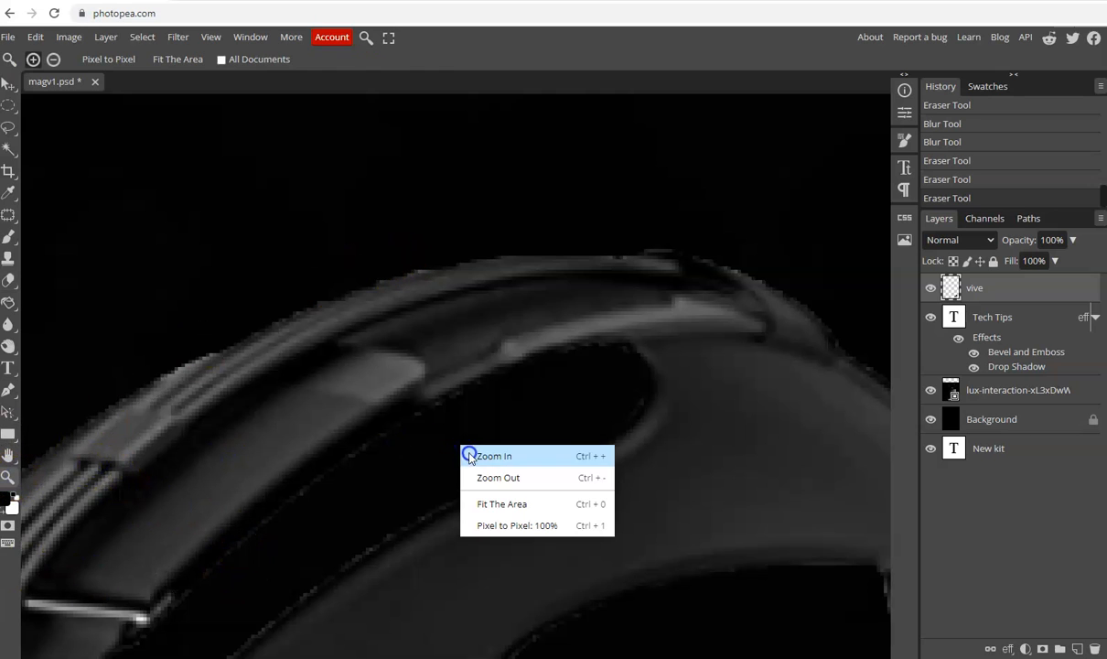
pyautogui.click(496, 503)
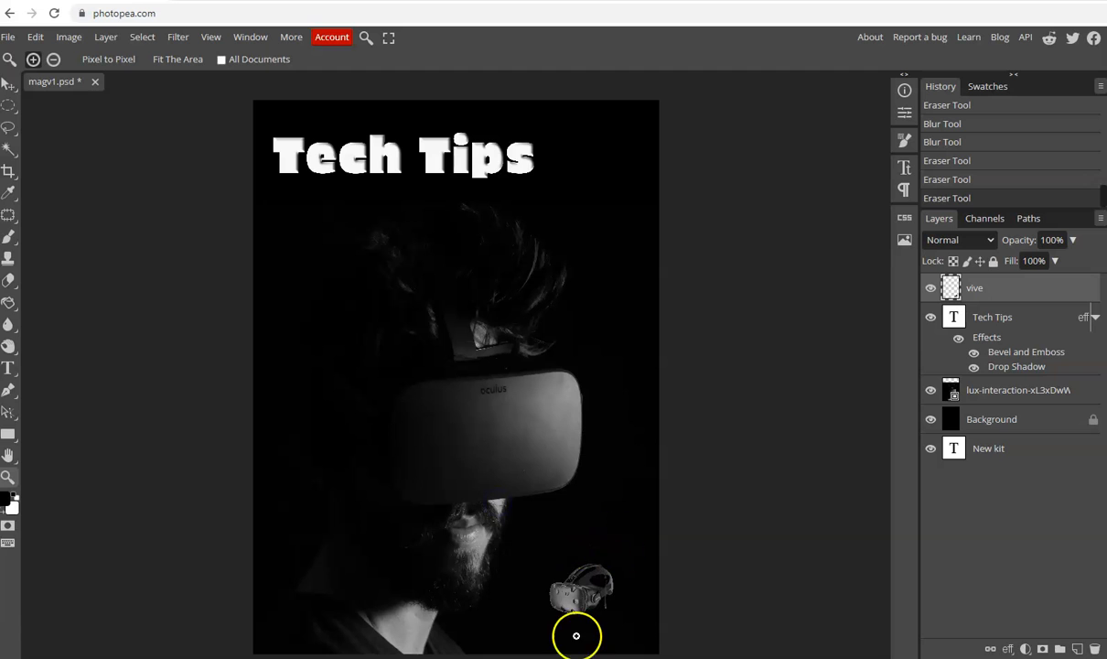
pyautogui.click(578, 593)
pyautogui.click(582, 599)
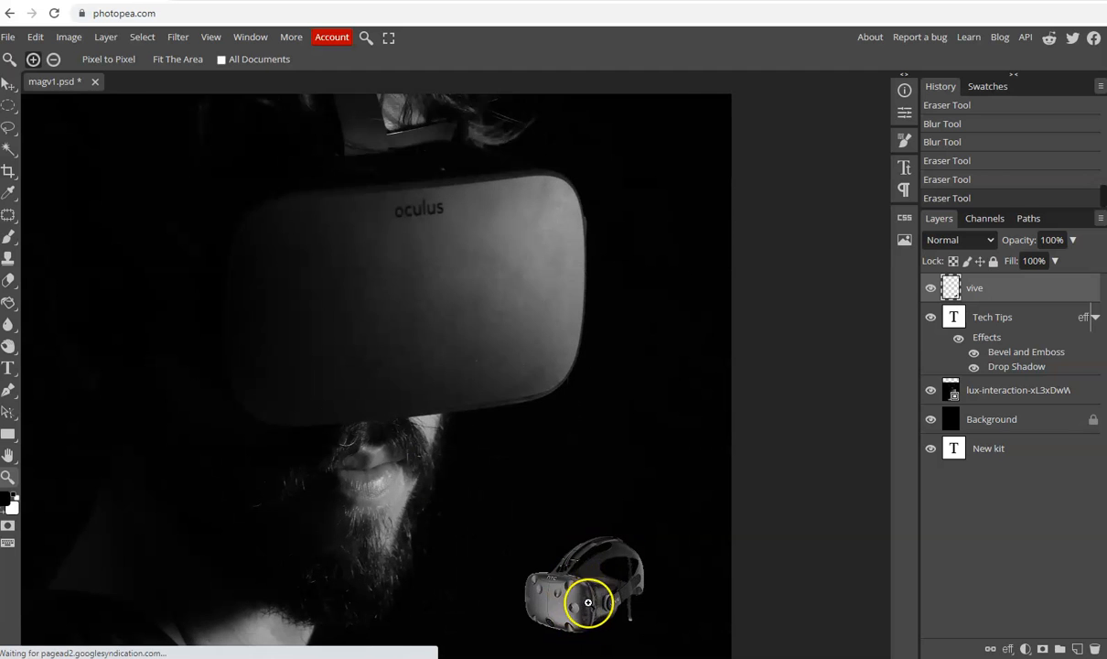
pyautogui.click(586, 591)
pyautogui.click(604, 568)
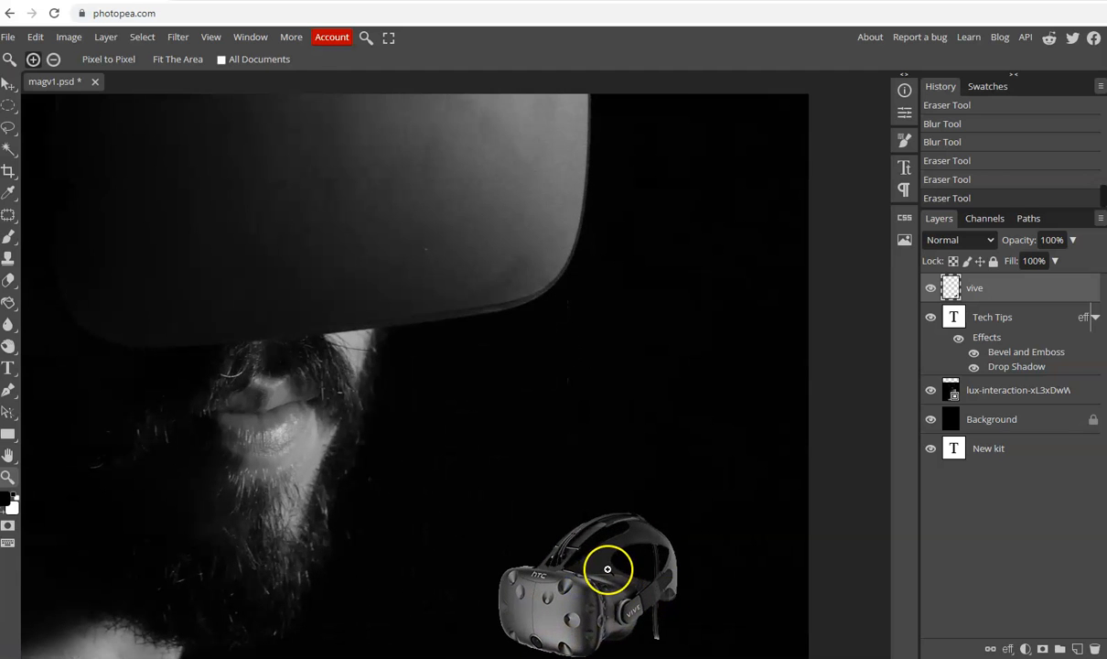
pyautogui.click(522, 576)
pyautogui.click(524, 575)
pyautogui.click(524, 575)
pyautogui.click(526, 576)
pyautogui.click(485, 571)
pyautogui.click(476, 566)
pyautogui.click(474, 564)
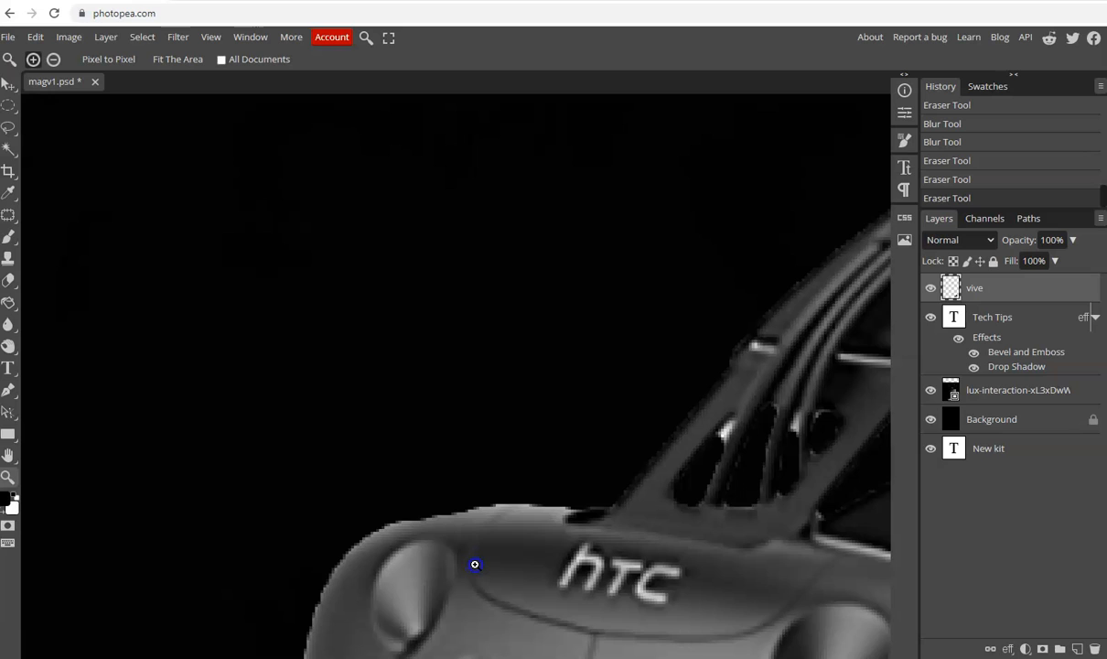
pyautogui.click(474, 564)
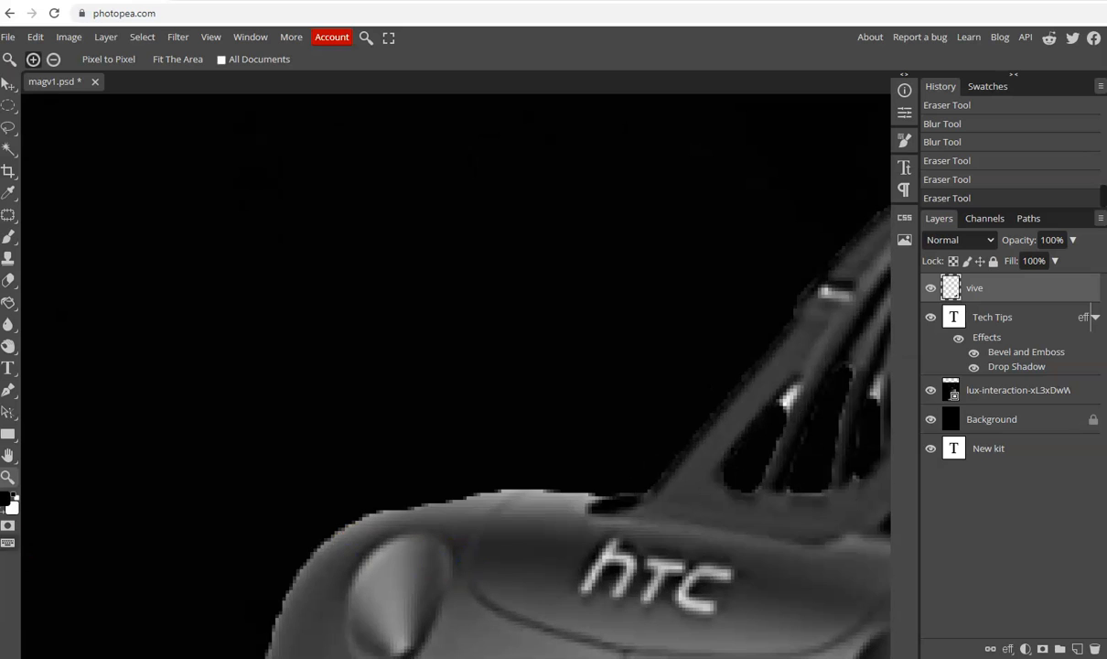
# - Try erasing the bright rim along the top of the visor near the HTC logo, and revert that stroke
pyautogui.click(11, 282)
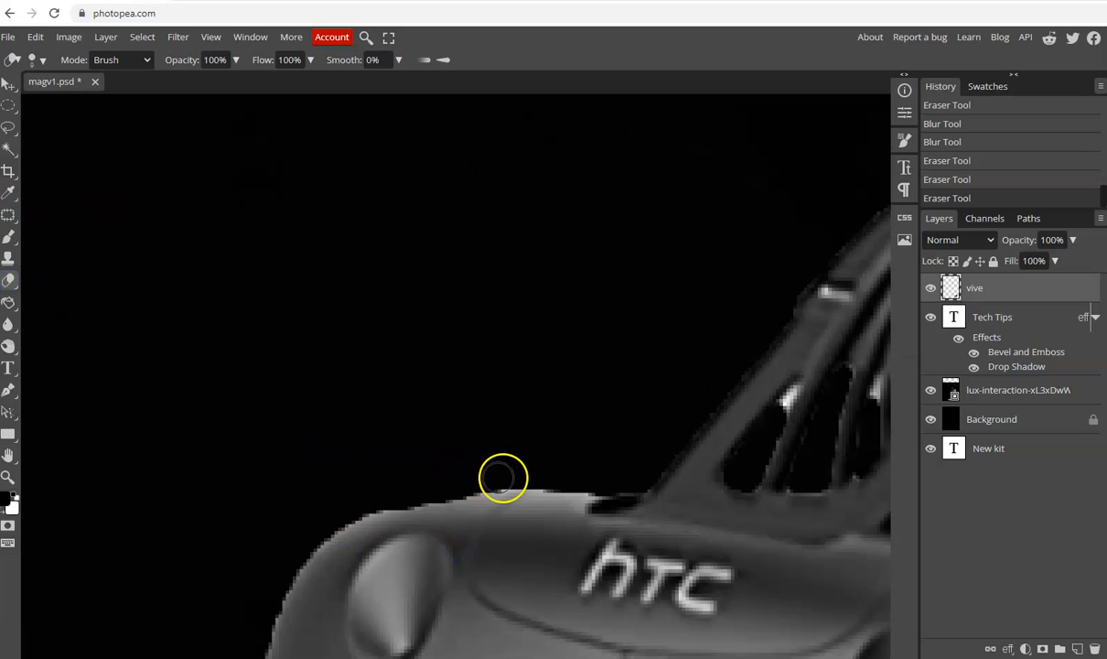
pyautogui.moveTo(472, 478); pyautogui.dragTo(558, 501)
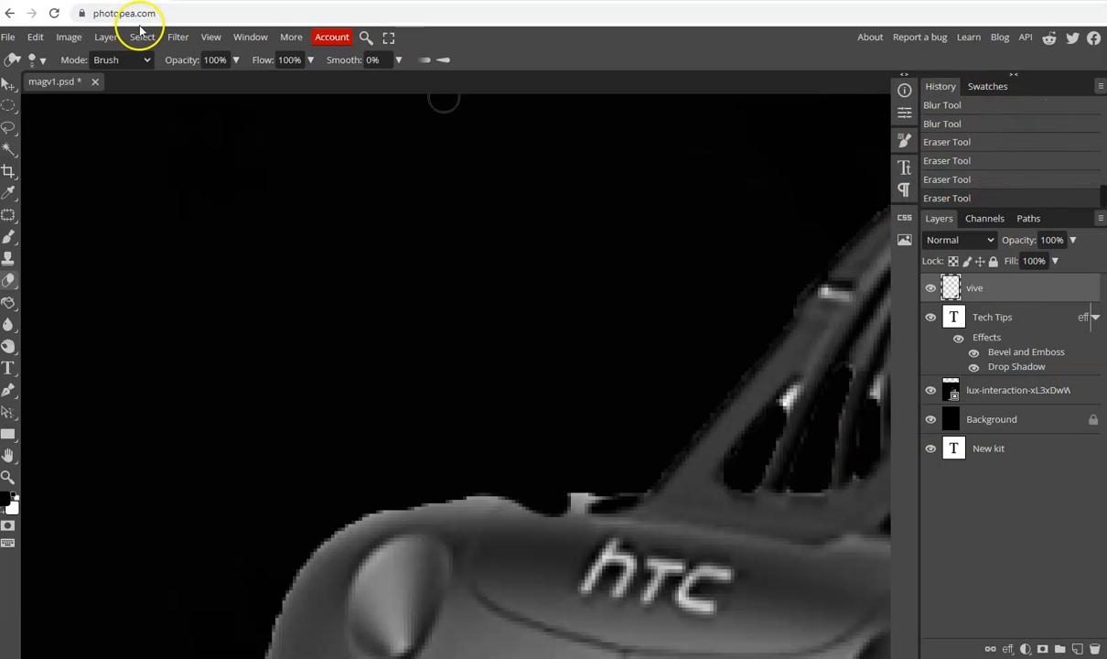
pyautogui.click(250, 38)
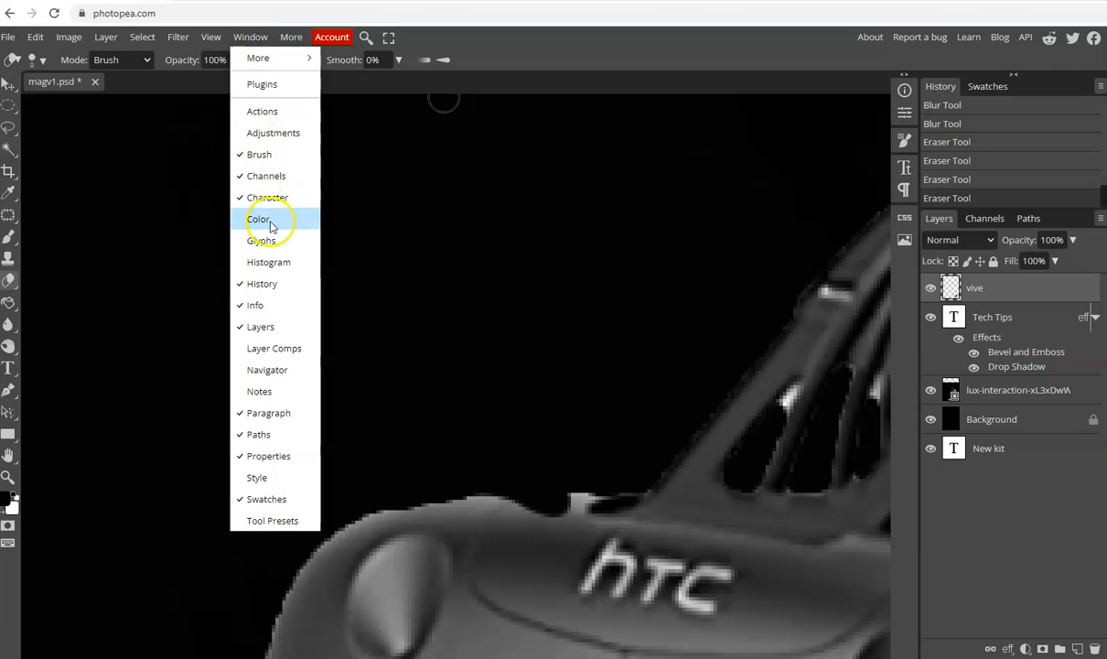
pyautogui.click(956, 181)
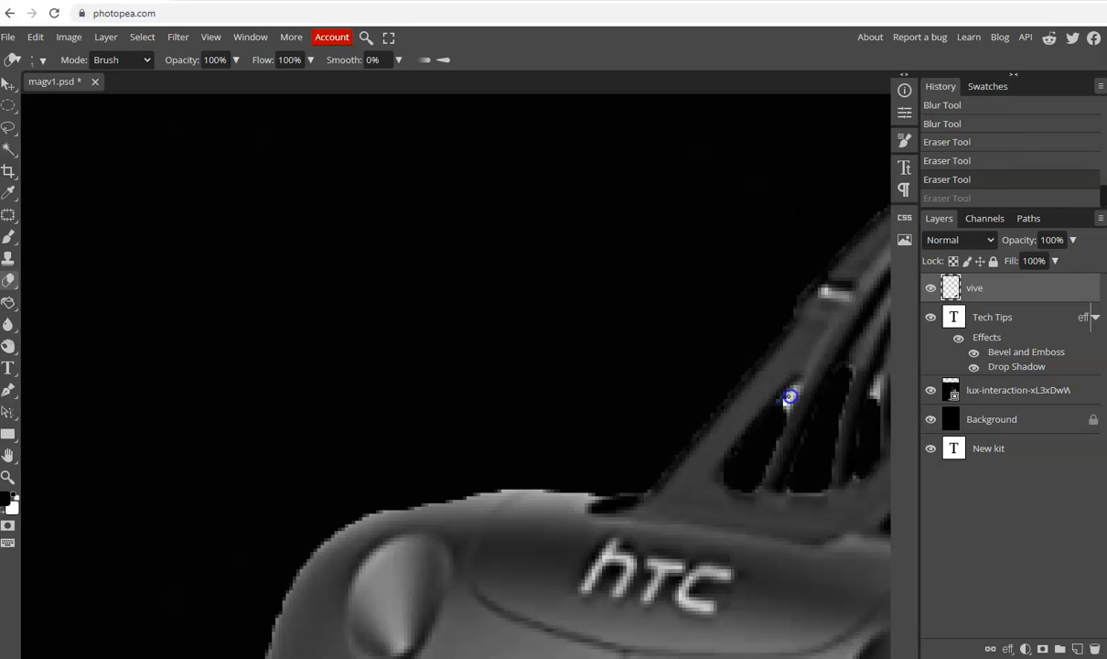
# - Erase the white remnant in the first slot of the front strap with a very small Eraser brush
pyautogui.click(792, 391)
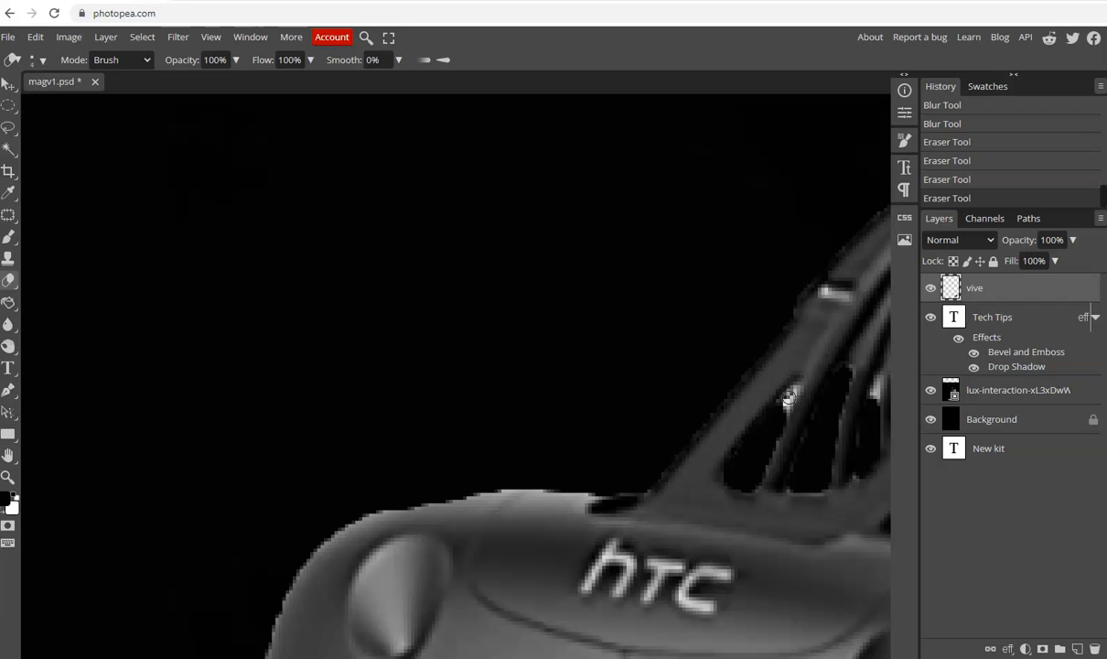
pyautogui.click(781, 411)
pyautogui.click(201, 494)
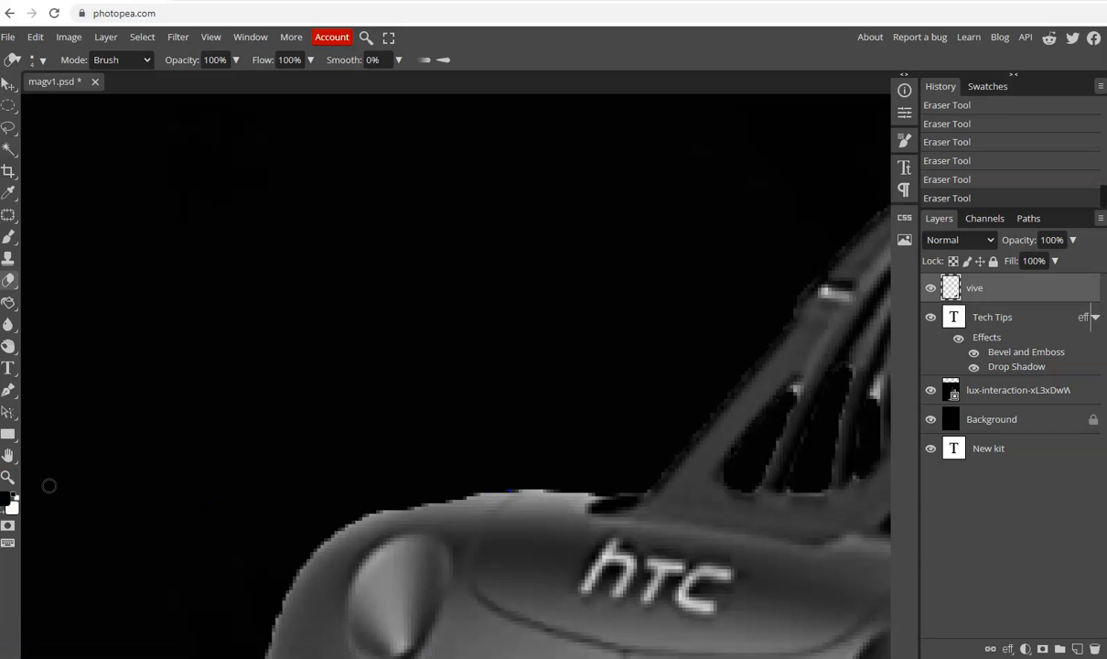
# - Darken the whole headset cutout with one Burn tool stroke, using the Midtones range at 100% exposure
pyautogui.click(9, 477)
pyautogui.rightClick(257, 430)
pyautogui.click(279, 447)
pyautogui.rightClick(435, 438)
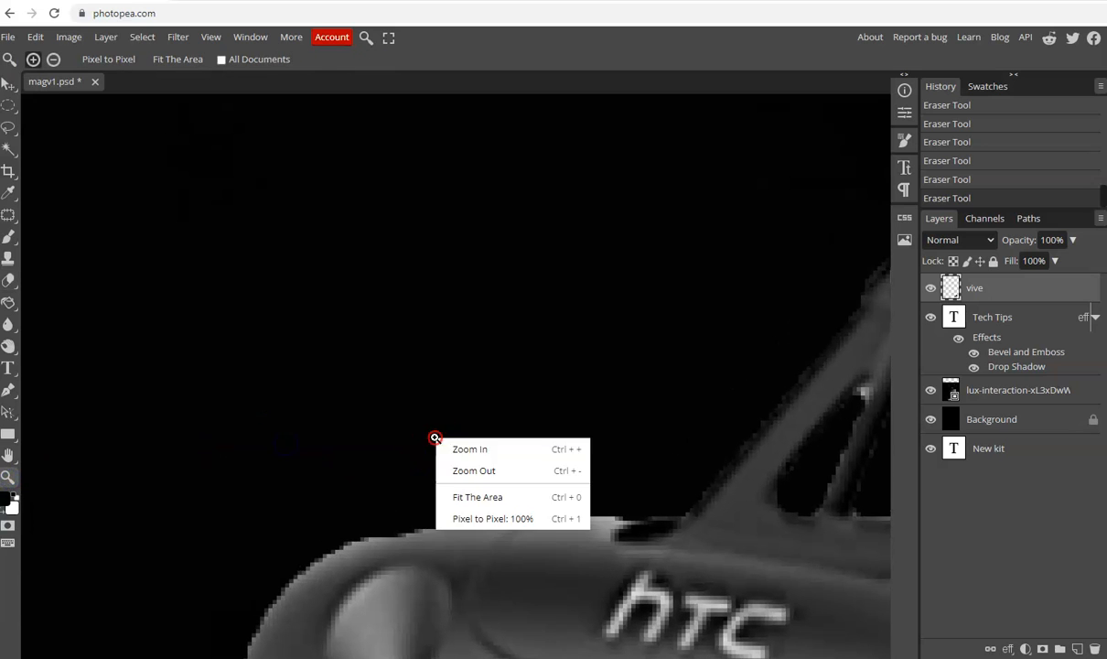
pyautogui.click(482, 517)
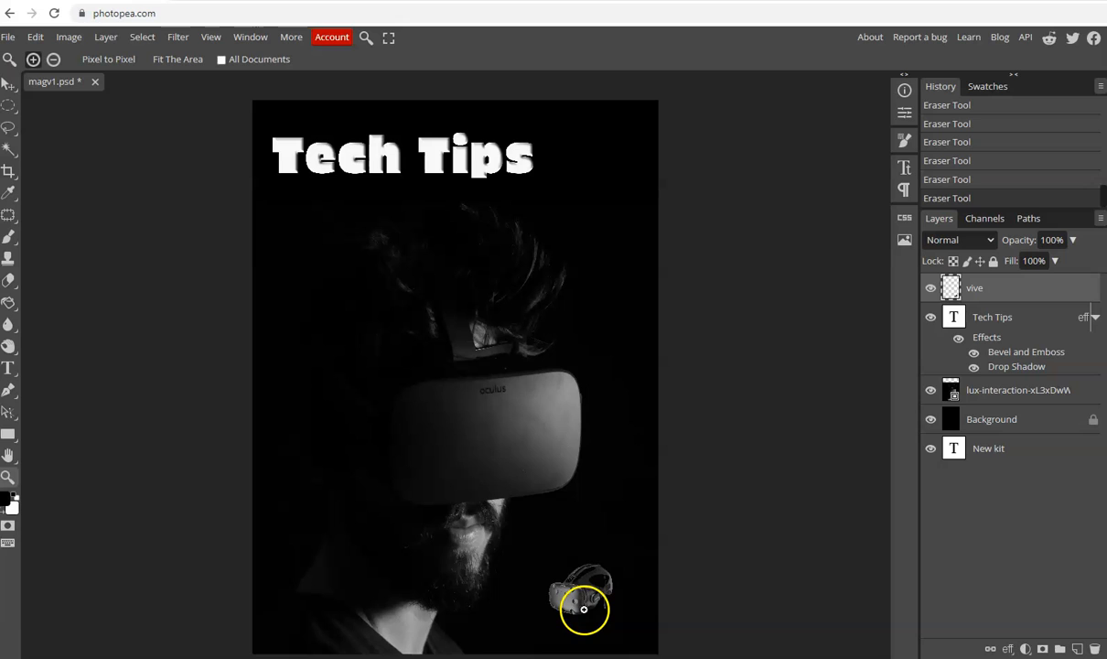
pyautogui.click(10, 347)
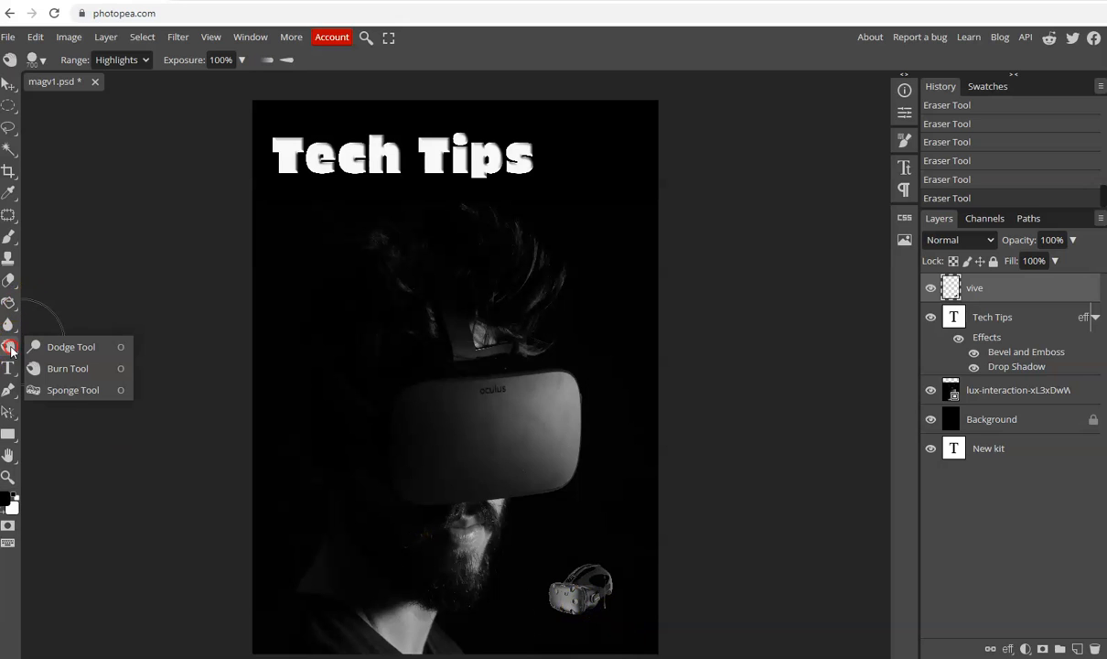
pyautogui.click(68, 370)
pyautogui.click(128, 61)
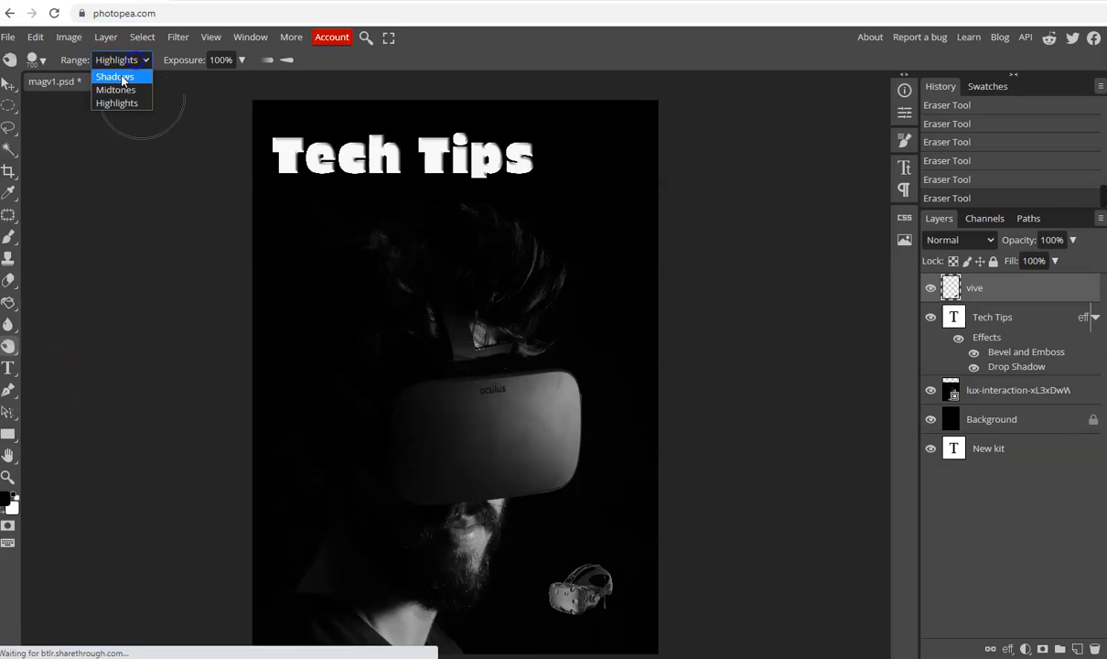
pyautogui.click(116, 90)
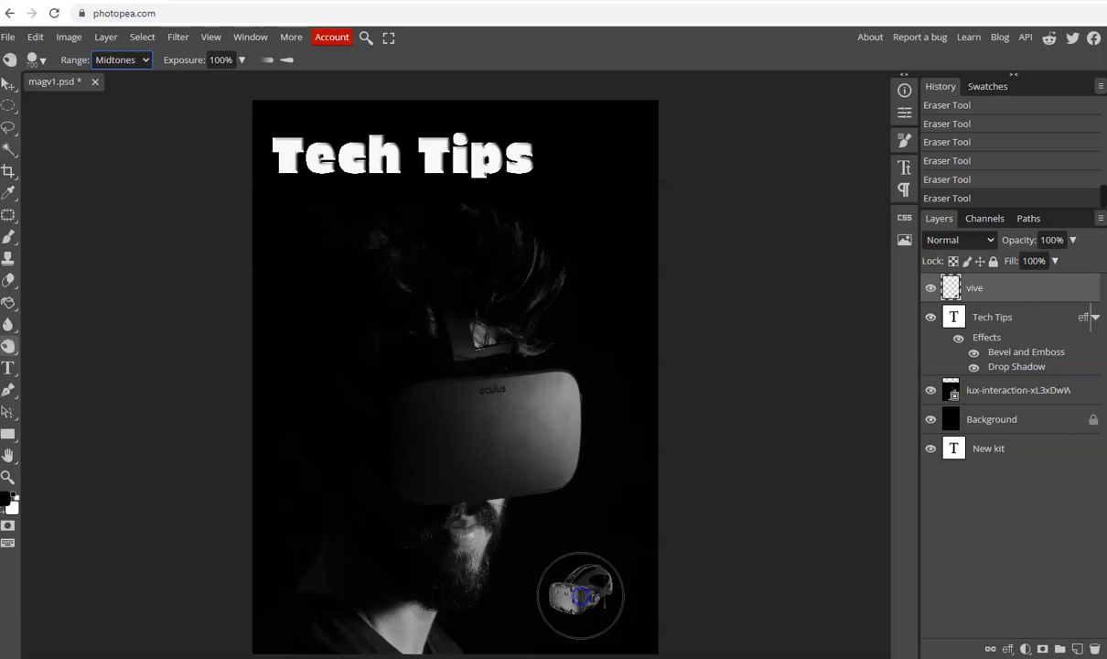
pyautogui.moveTo(580, 595); pyautogui.dragTo(578, 595)
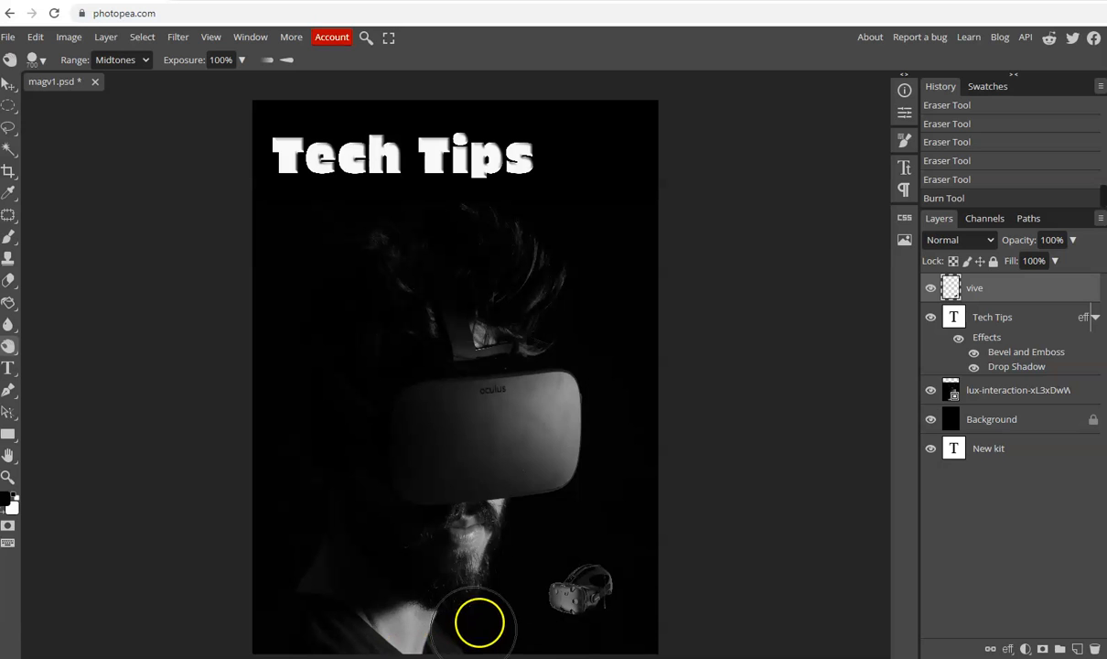
# - Try a second Midtones burn stroke over the headset, and revert to the state after the first burn
pyautogui.click(578, 591)
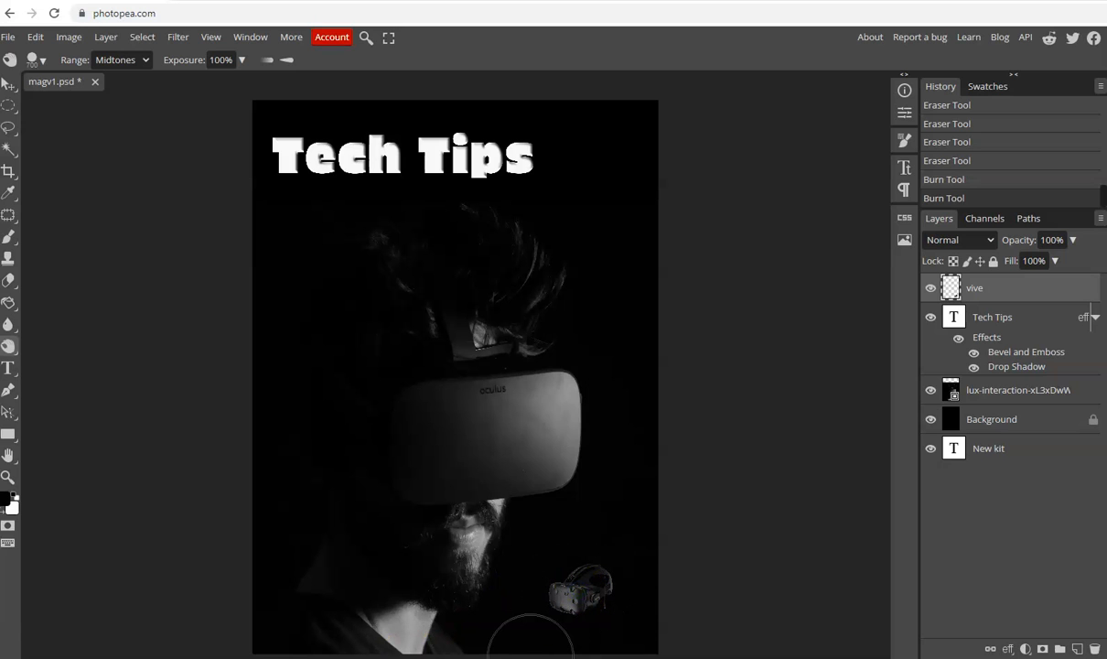
pyautogui.click(607, 640)
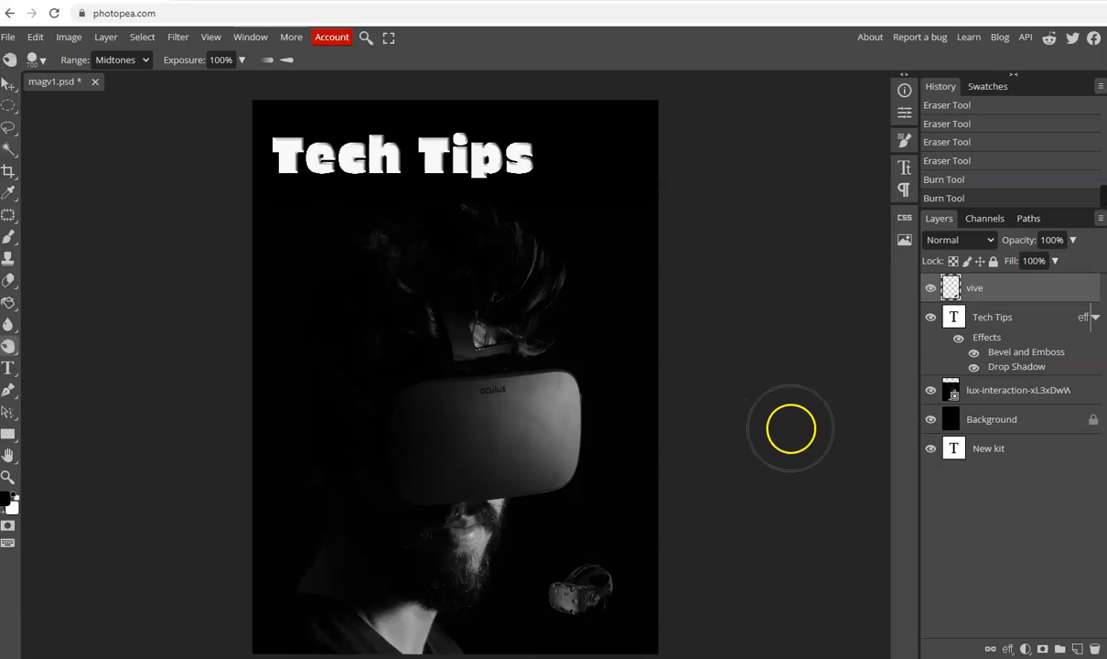
pyautogui.click(947, 180)
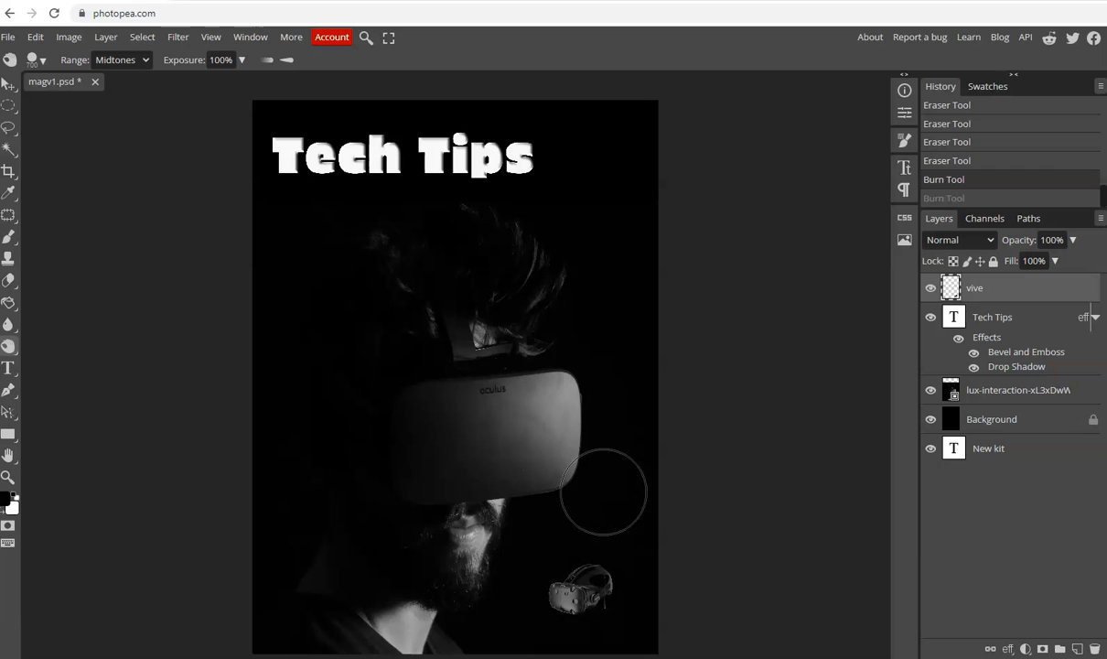
# - Draw a gray filled rectangle covering the headset in the lower-right corner of the cover, and view its fill options
pyautogui.click(8, 435)
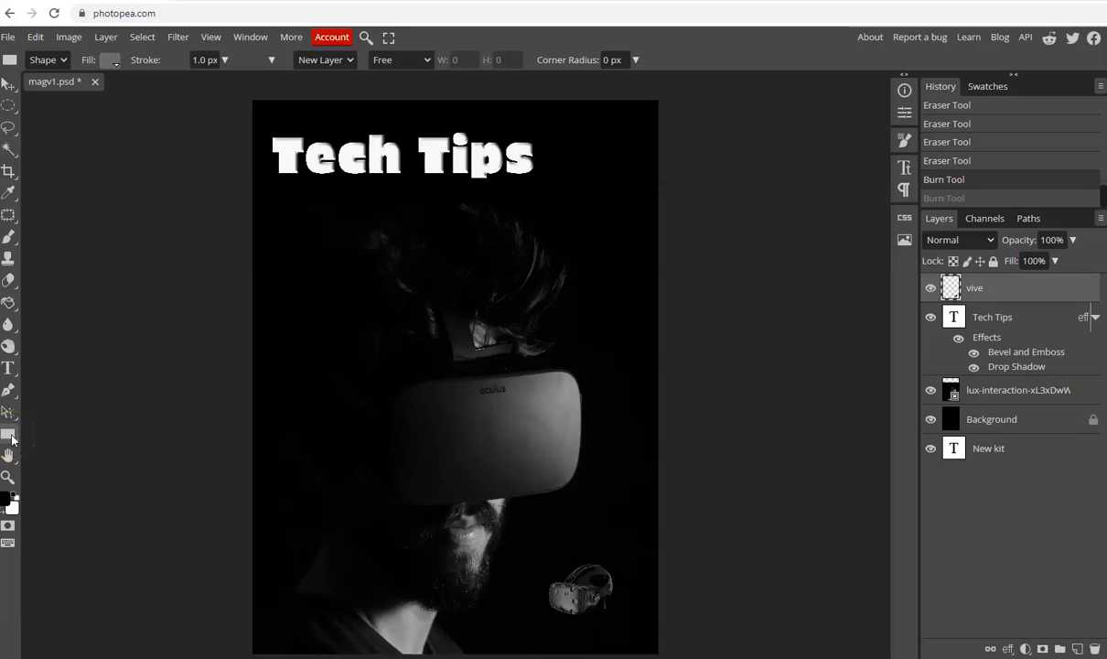
pyautogui.rightClick(8, 435)
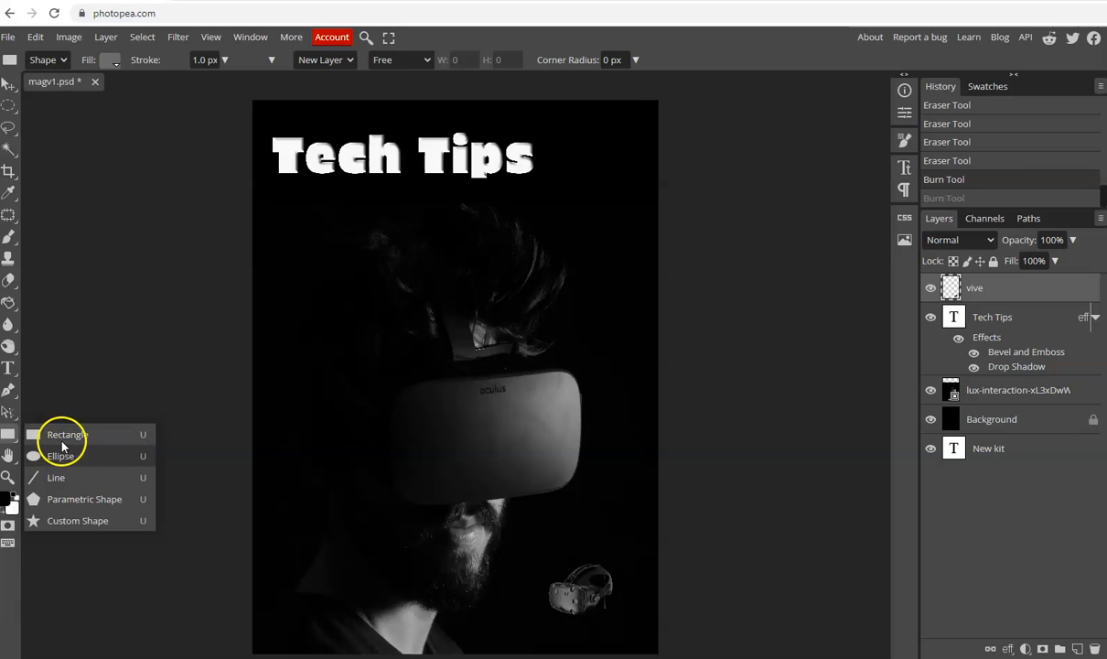
pyautogui.click(63, 436)
pyautogui.moveTo(539, 542); pyautogui.dragTo(643, 638)
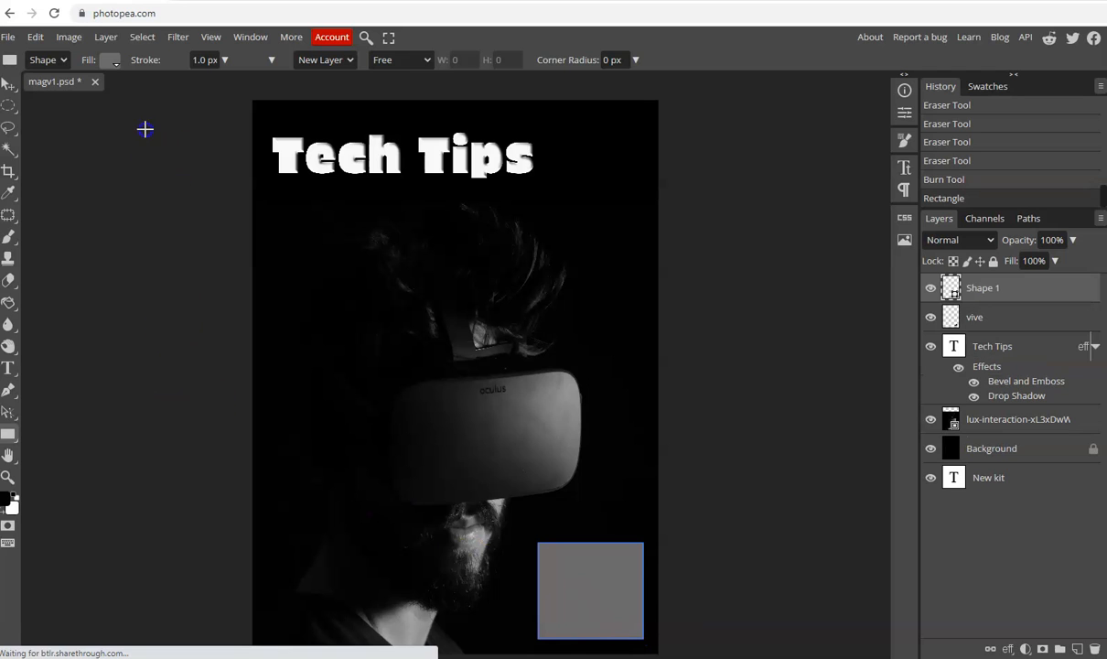
pyautogui.click(117, 61)
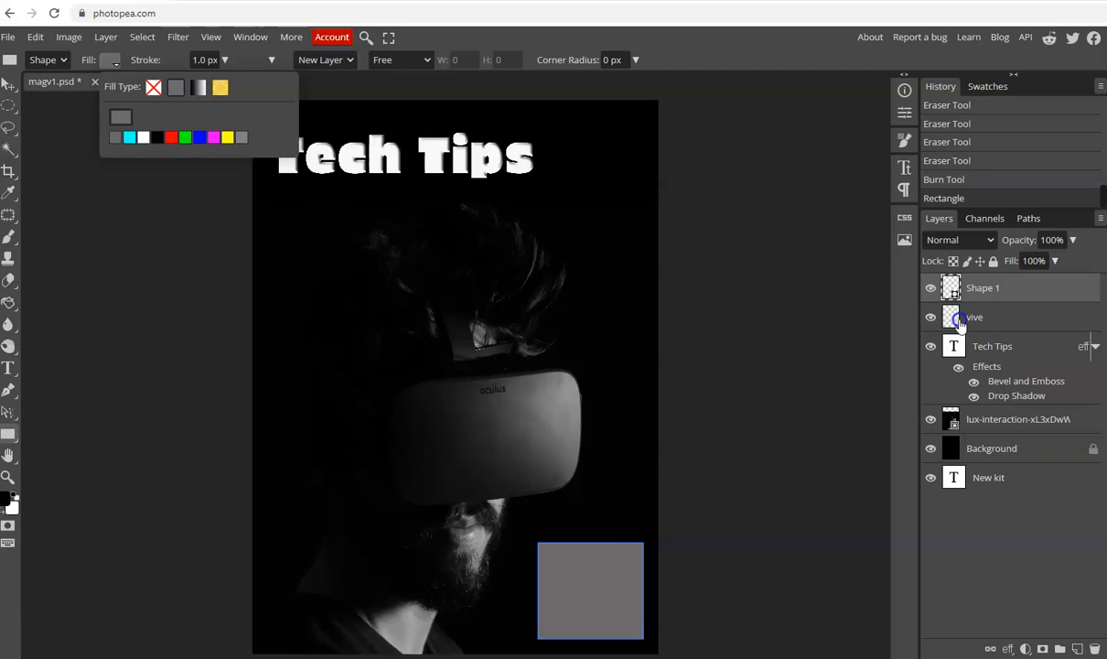
# - Place the vive layer above the rectangle layer and move the headset to the middle of the rectangle
pyautogui.moveTo(961, 316); pyautogui.dragTo(965, 289)
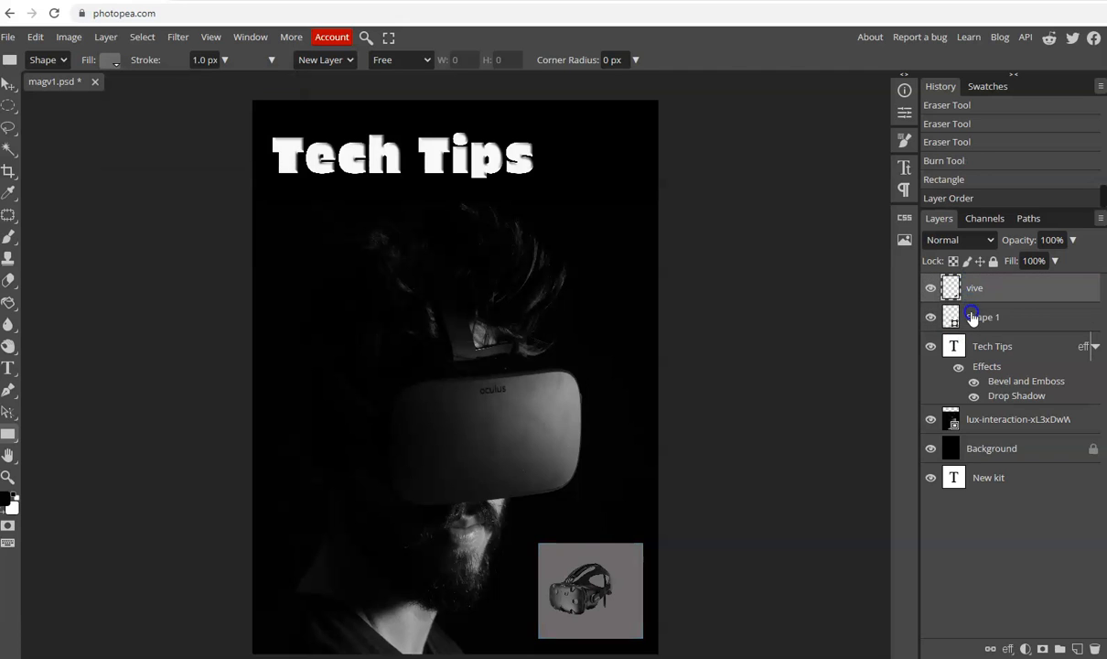
pyautogui.click(10, 89)
pyautogui.moveTo(582, 591); pyautogui.dragTo(590, 599)
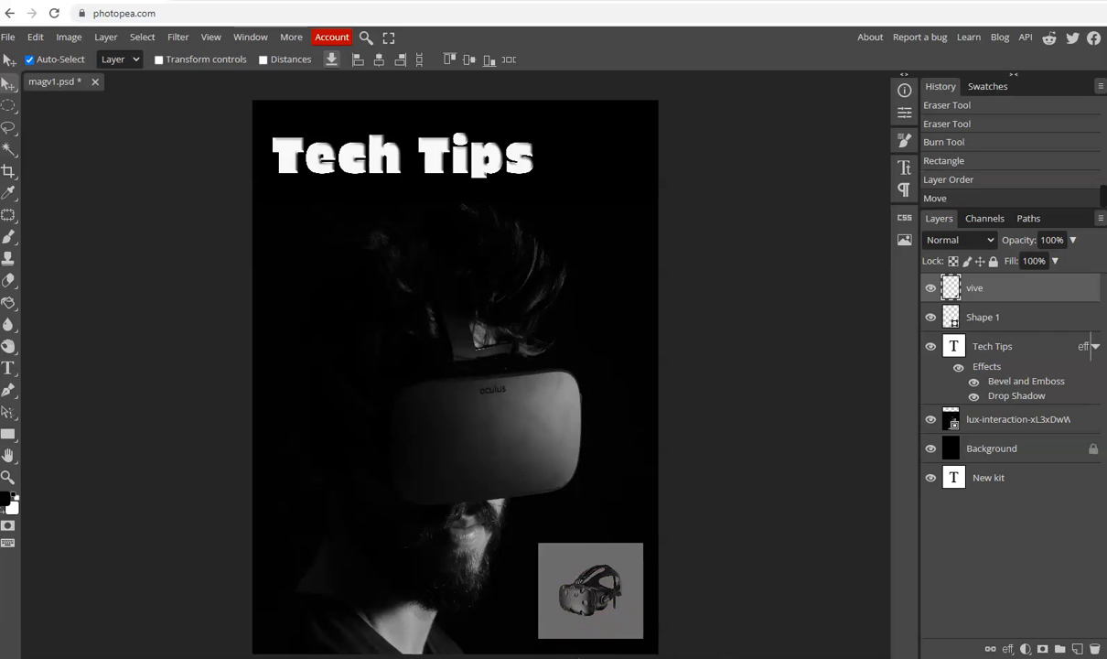
# - Reduce the opacity of the rectangle layer behind the headset to 42%
pyautogui.click(980, 316)
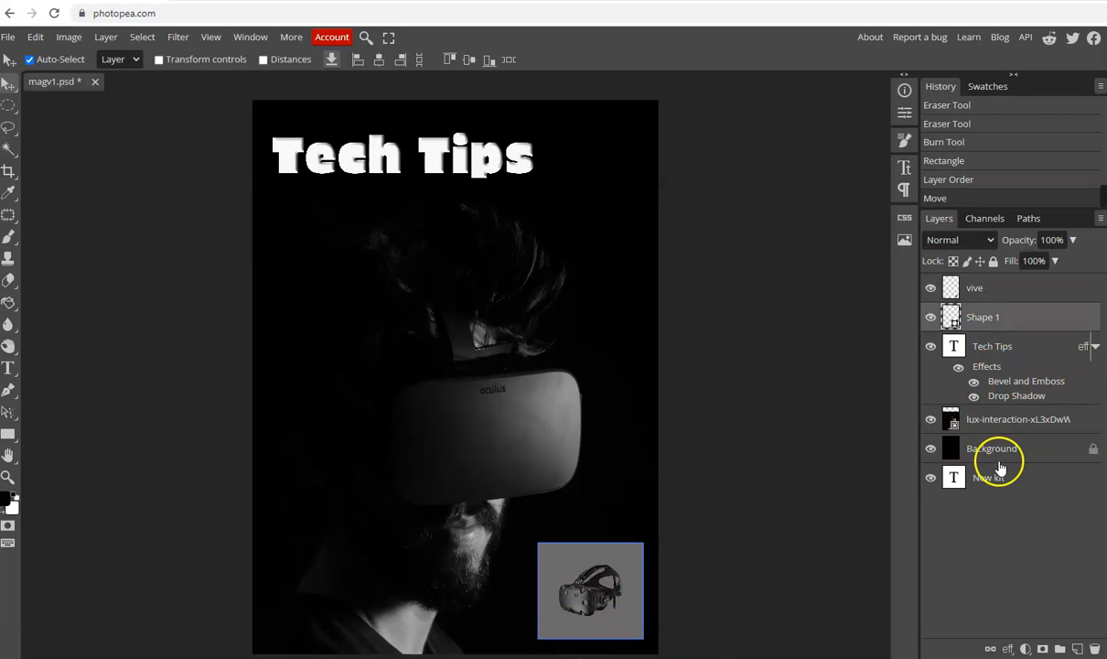
pyautogui.click(1073, 242)
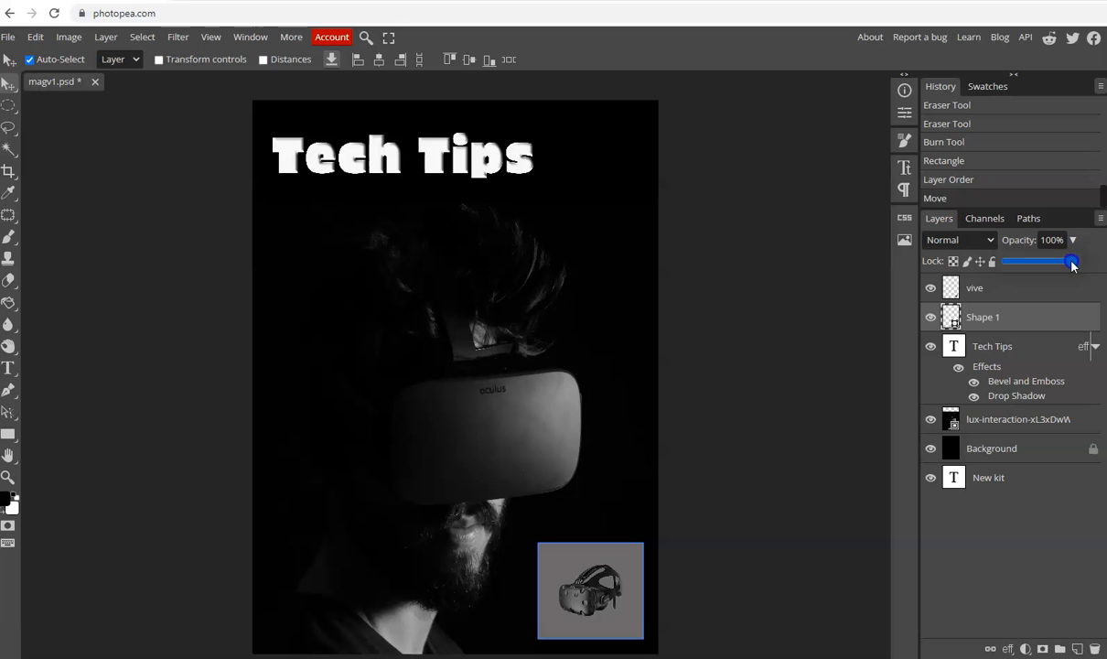
pyautogui.moveTo(1063, 265); pyautogui.dragTo(1035, 265)
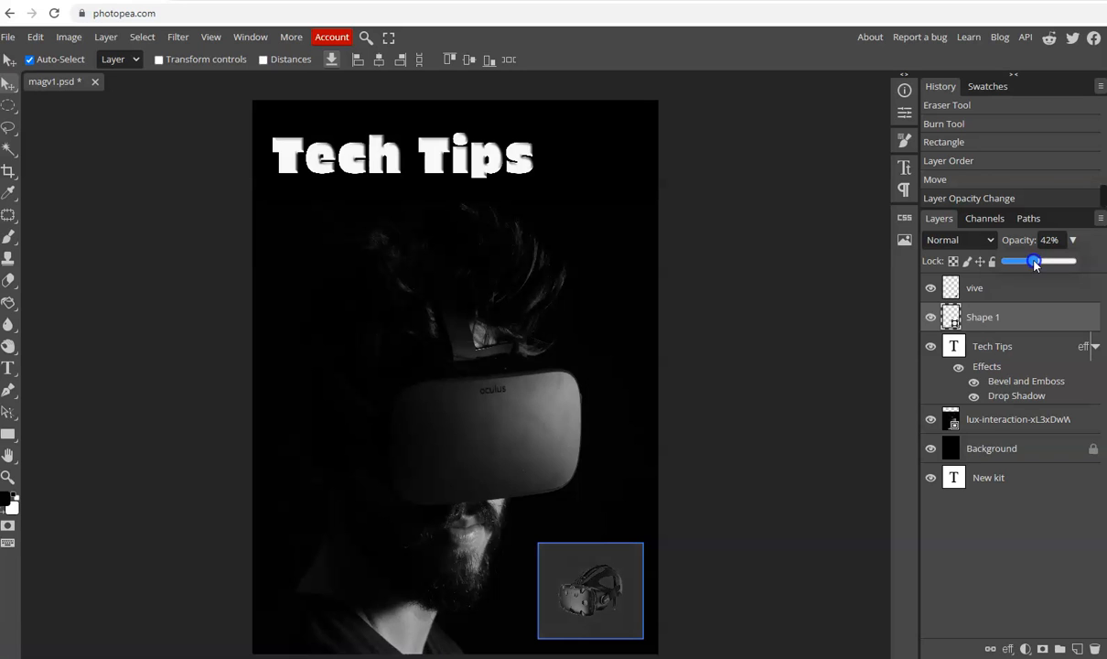
pyautogui.moveTo(609, 489); pyautogui.dragTo(606, 488)
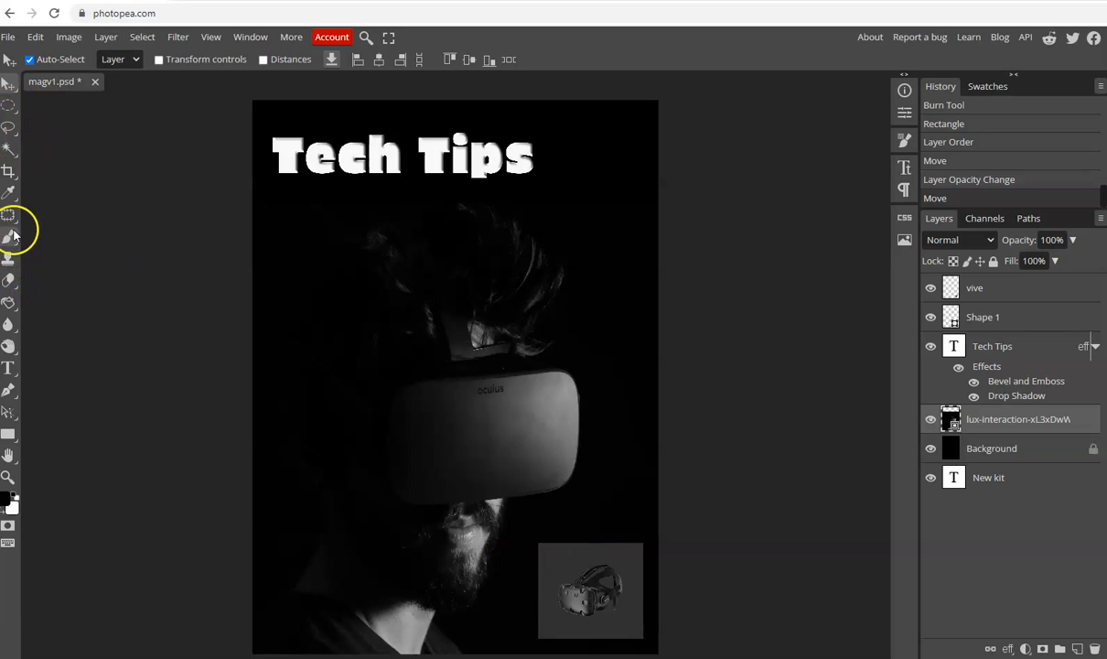
# - Activate the Type tool for adding text to the cover
pyautogui.click(8, 367)
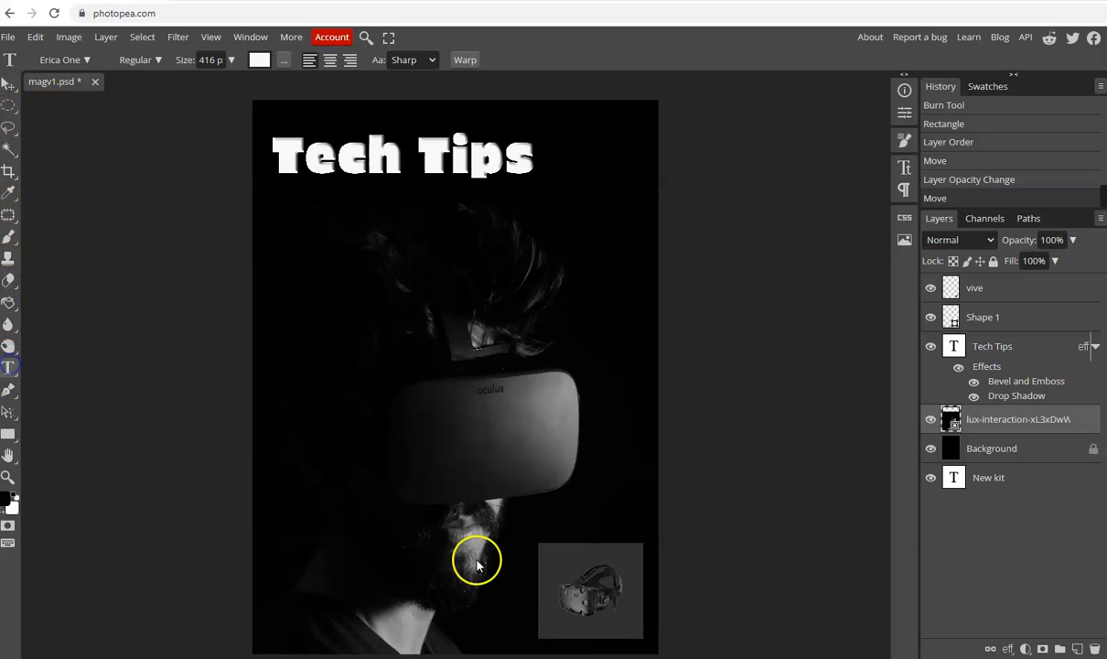